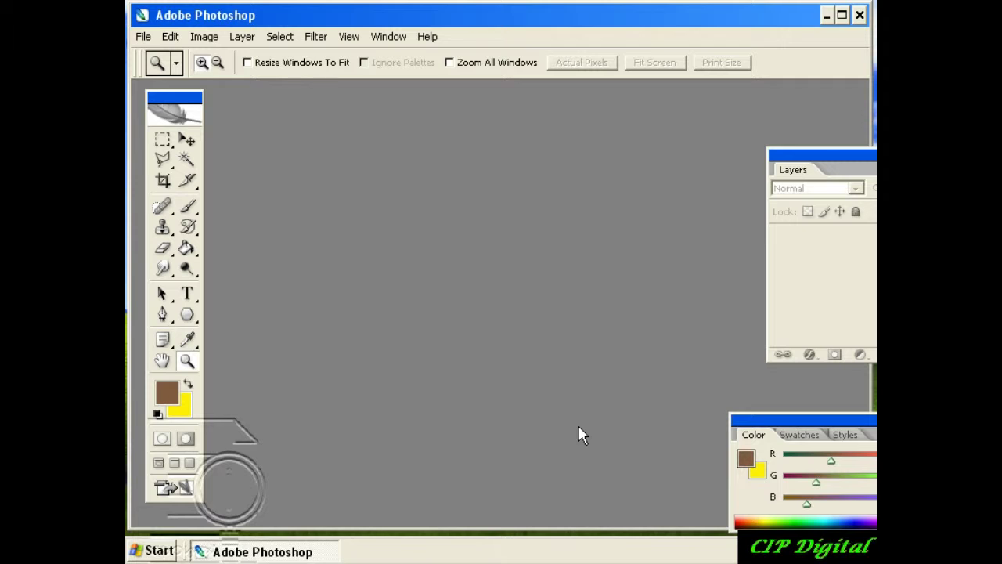
- Open the File menu in the empty Photoshop workspace
{"action": "left_click", "coordinate": [143, 38]}
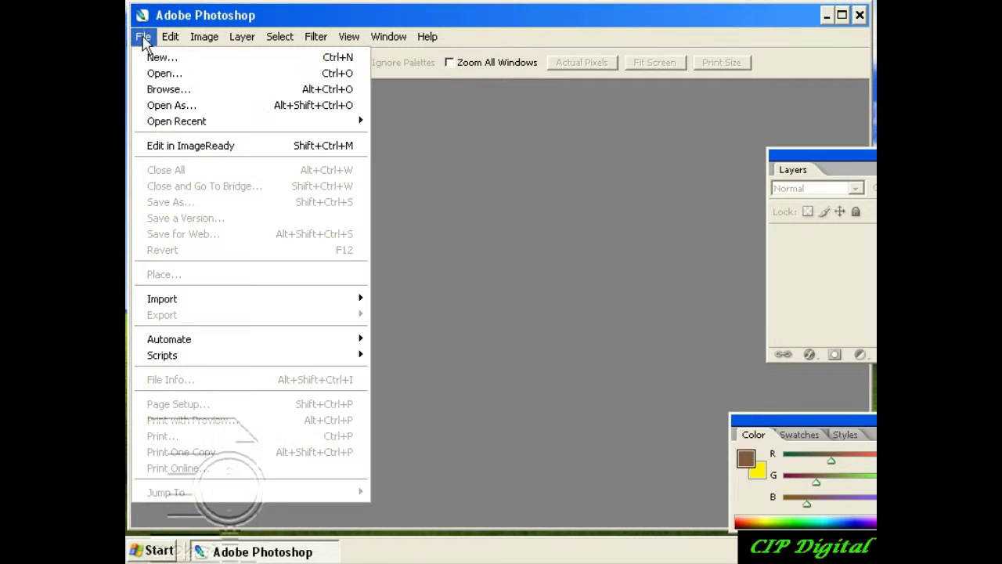
- Open T_0020D.JPG, maximize its window and zoom in to 100%
{"action": "left_click", "coordinate": [157, 72]}
{"action": "left_click", "coordinate": [274, 182]}
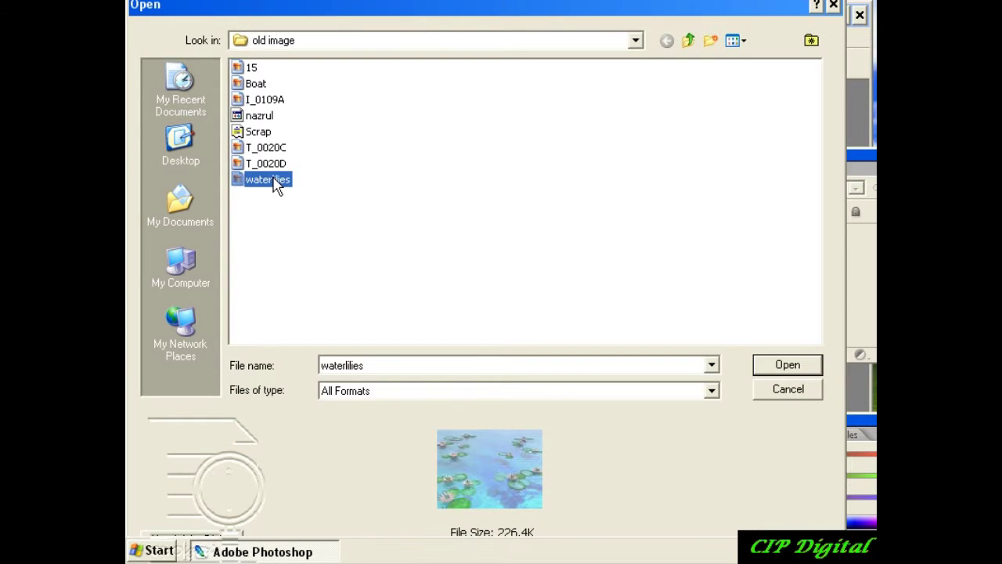
{"action": "left_click", "coordinate": [274, 163]}
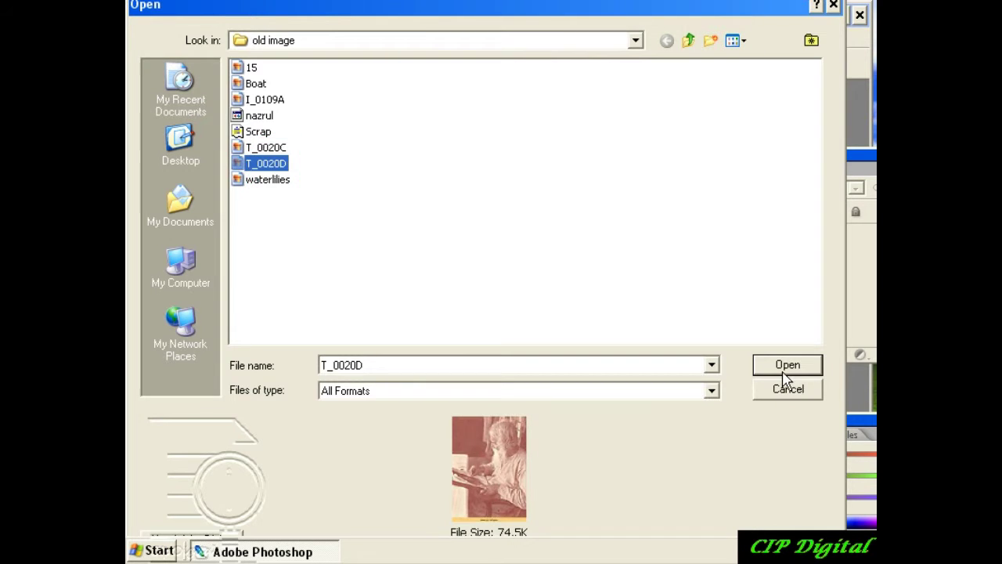
{"action": "left_click", "coordinate": [783, 368]}
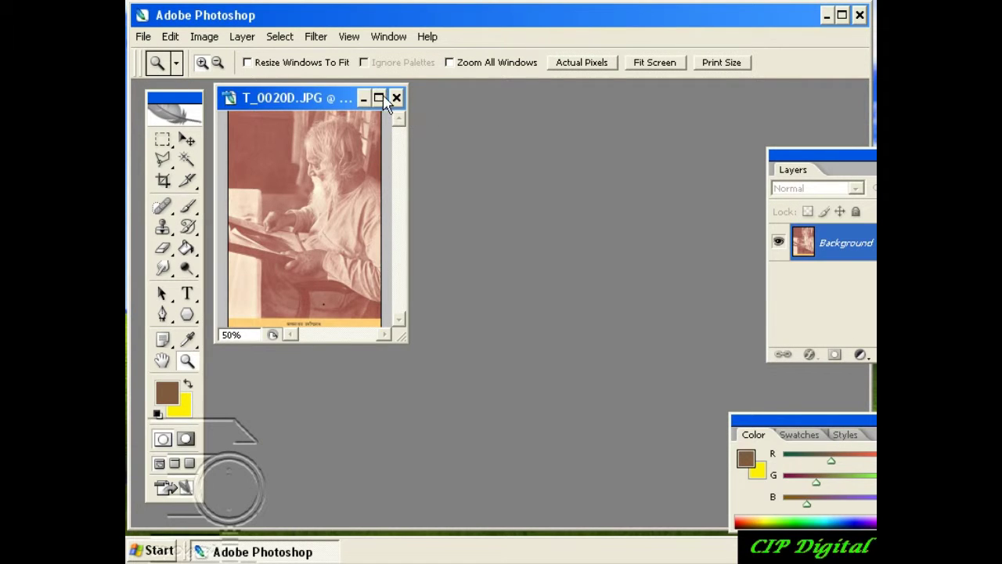
{"action": "left_click", "coordinate": [379, 98]}
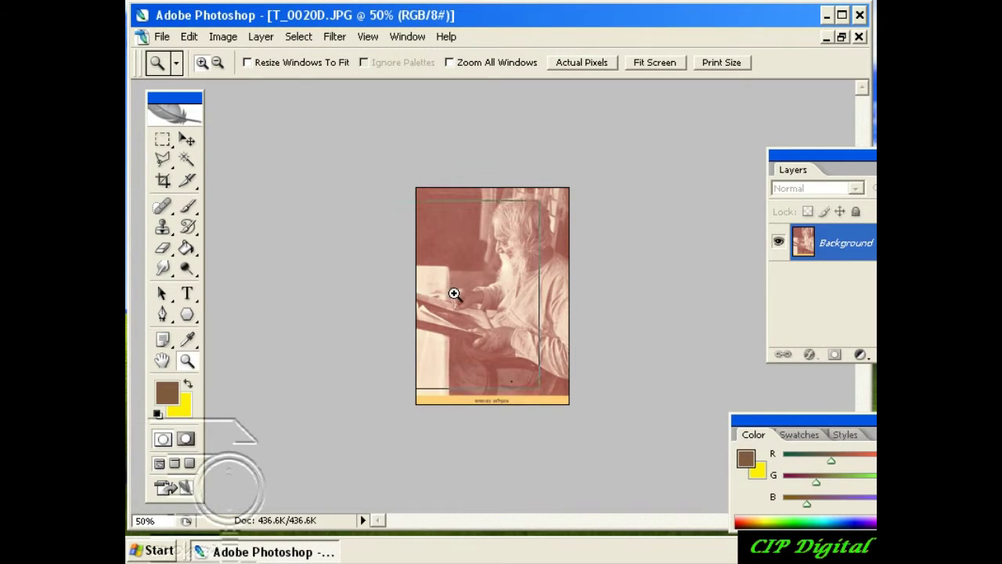
{"action": "left_click", "coordinate": [455, 294]}
{"action": "left_click", "coordinate": [453, 295]}
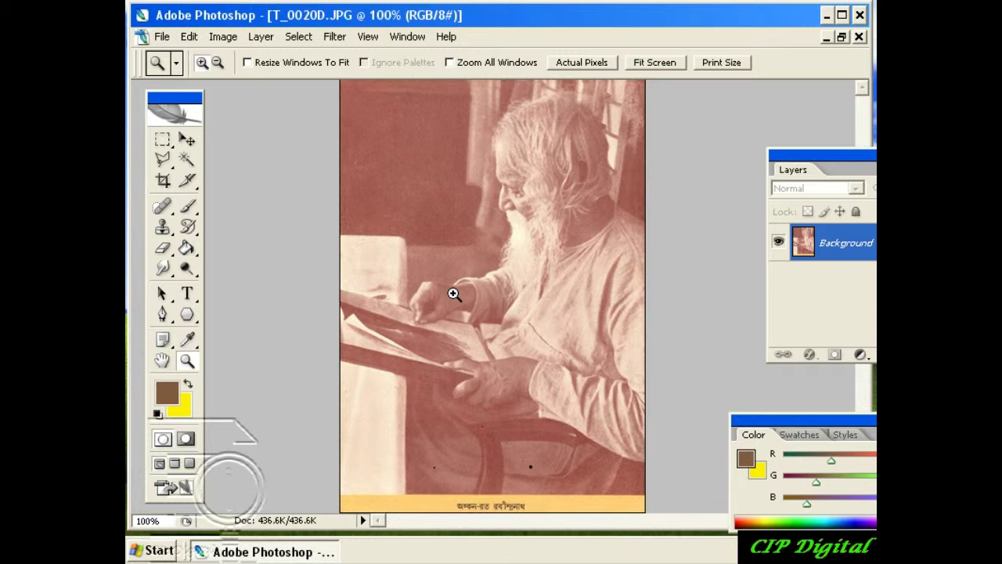
- Apply Auto Color to neutralise the portrait's reddish cast, then close it
{"action": "left_click", "coordinate": [224, 37]}
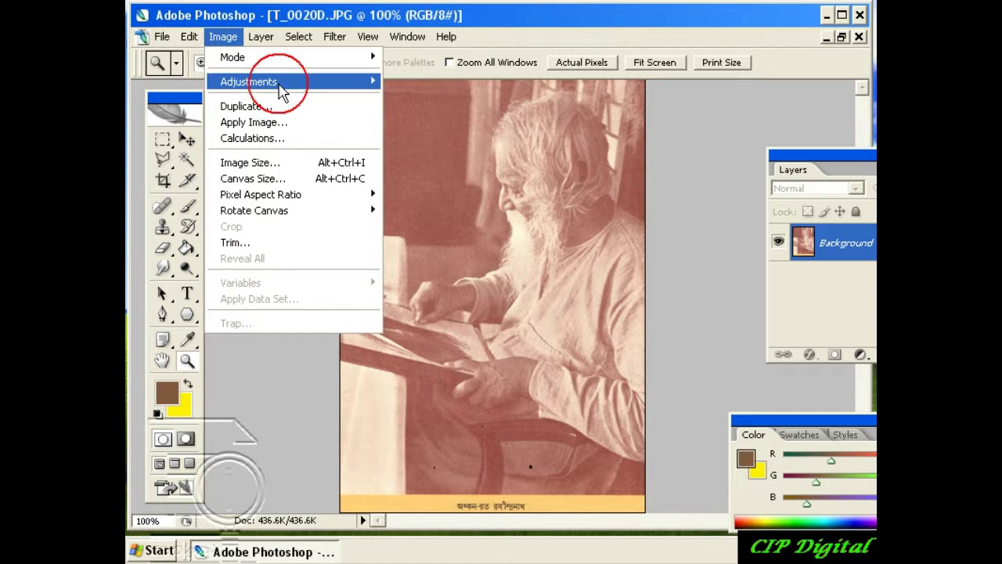
{"action": "mouse_move", "coordinate": [282, 92]}
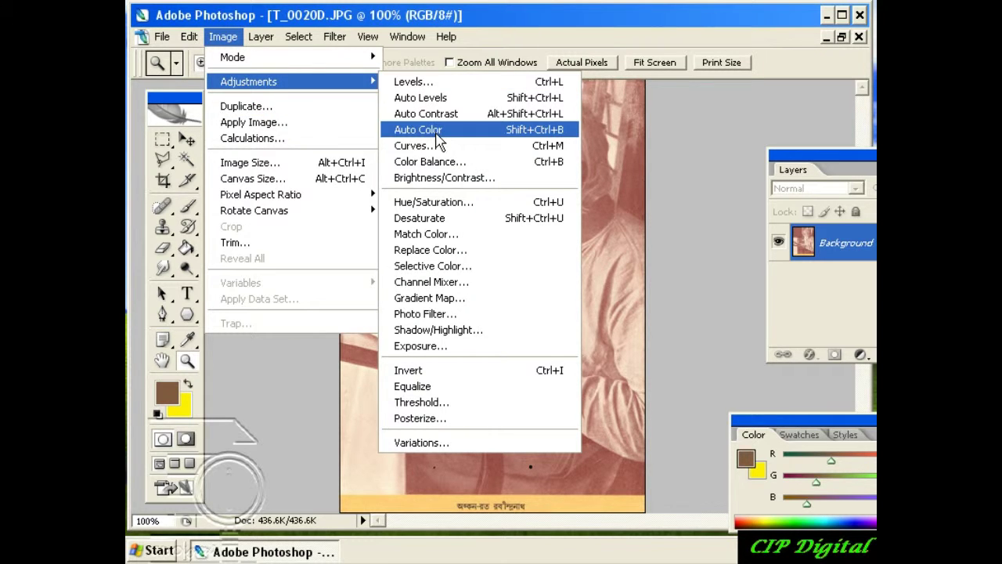
{"action": "left_click", "coordinate": [436, 132]}
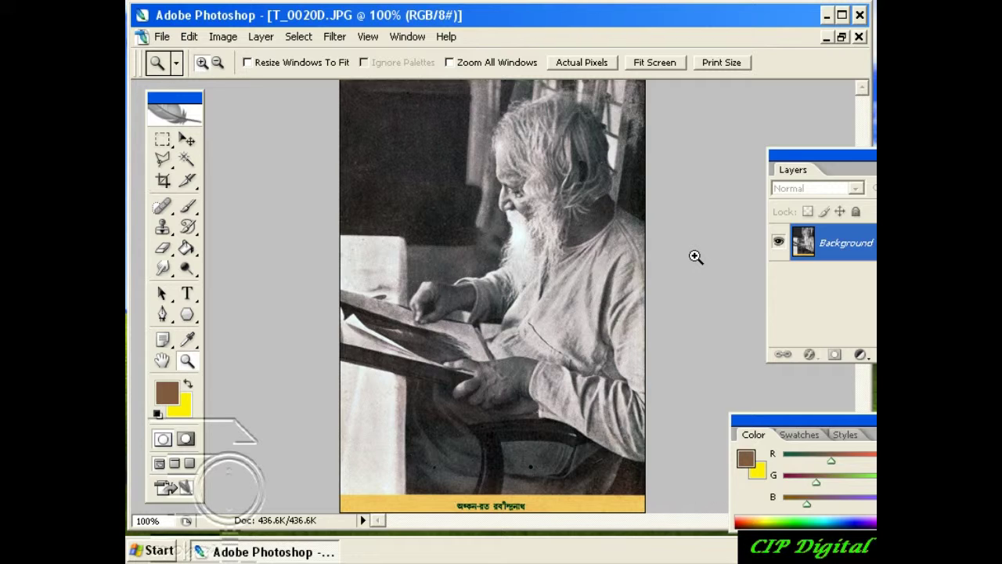
{"action": "left_click", "coordinate": [859, 38]}
- Close the portrait without saving and open Boat.jpg
{"action": "left_click", "coordinate": [538, 249]}
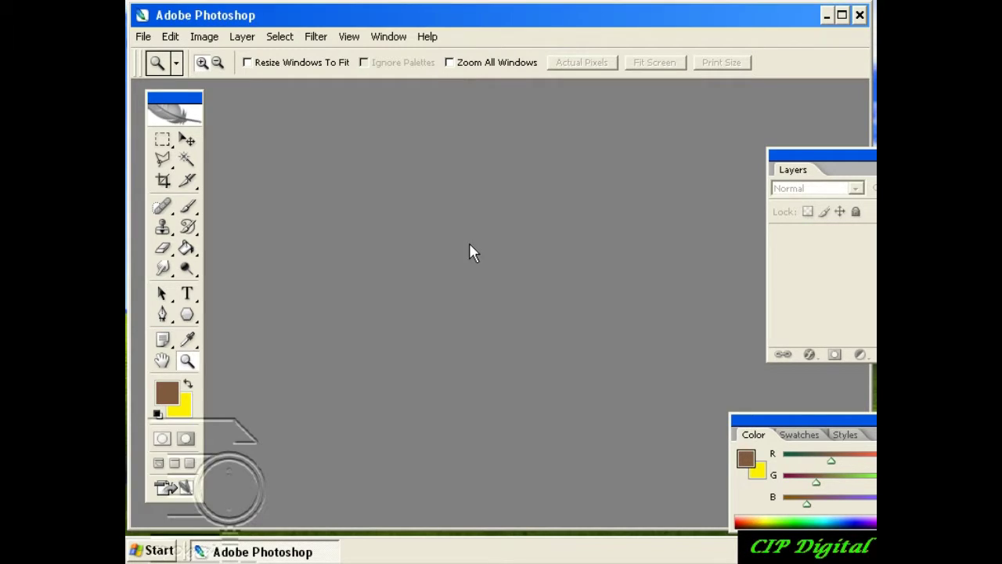
{"action": "left_click", "coordinate": [144, 40]}
{"action": "left_click", "coordinate": [166, 73]}
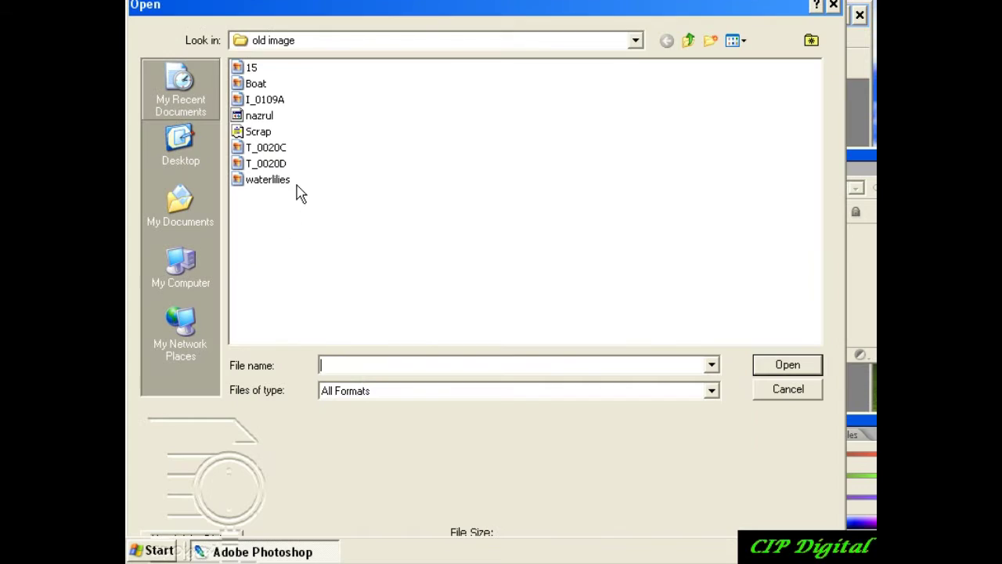
{"action": "left_click", "coordinate": [266, 149]}
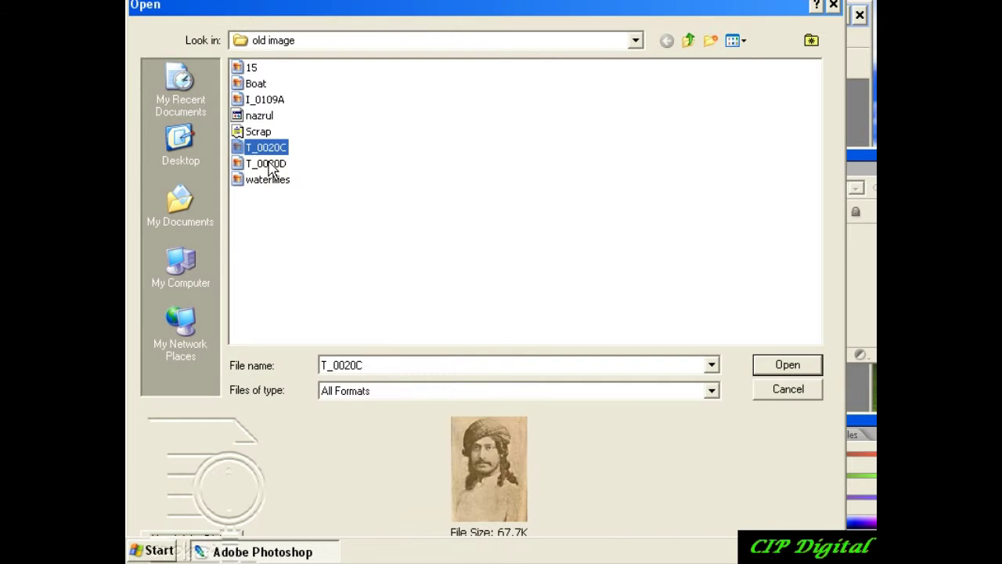
{"action": "left_click", "coordinate": [270, 164]}
{"action": "left_click", "coordinate": [262, 147]}
{"action": "left_click", "coordinate": [264, 101]}
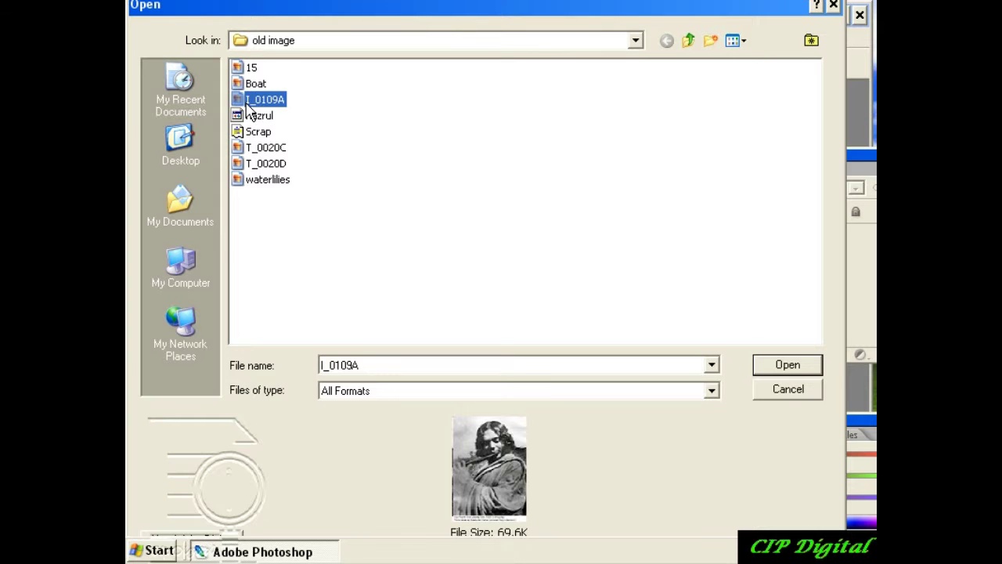
{"action": "left_click", "coordinate": [256, 83]}
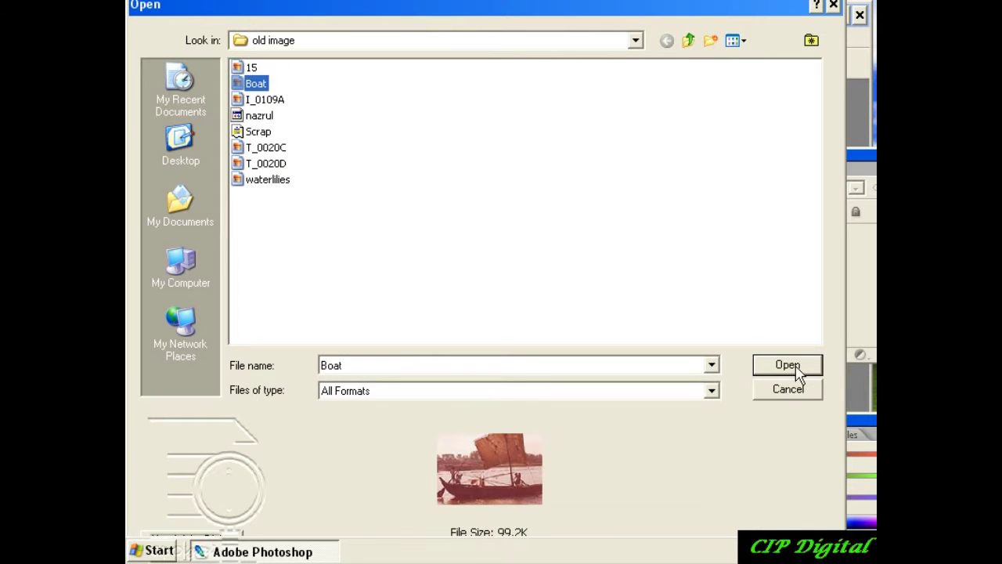
{"action": "left_click", "coordinate": [787, 366]}
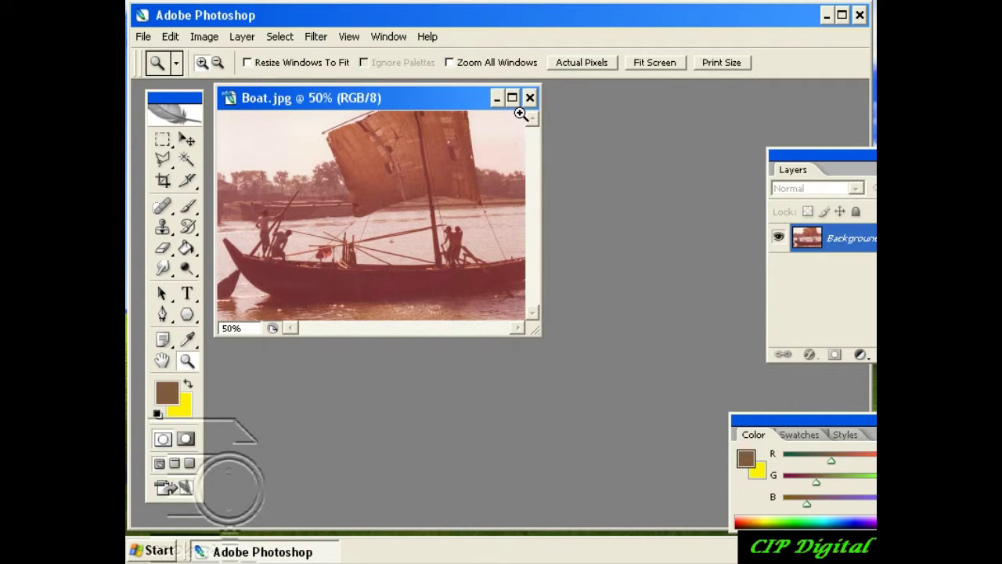
- Maximize Boat.jpg, zoom to 66.7% and apply Auto Color to correct its reddish cast
{"action": "left_click", "coordinate": [512, 97]}
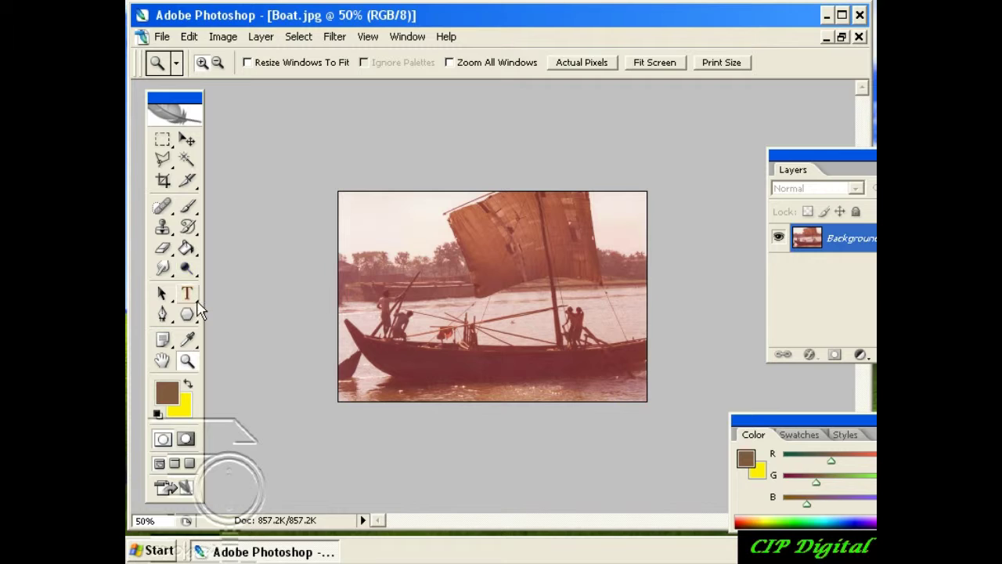
{"action": "left_click", "coordinate": [432, 305]}
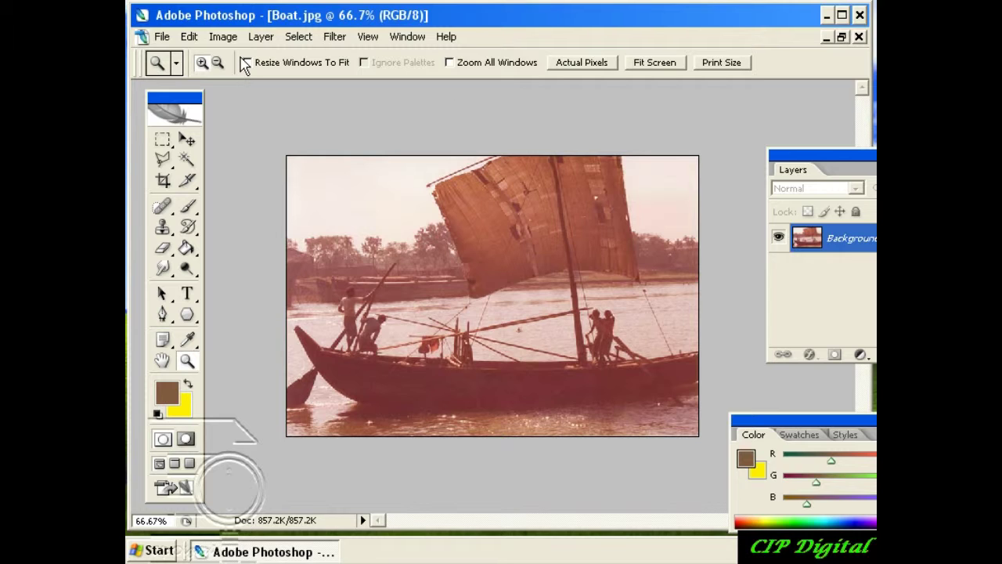
{"action": "left_click", "coordinate": [222, 36]}
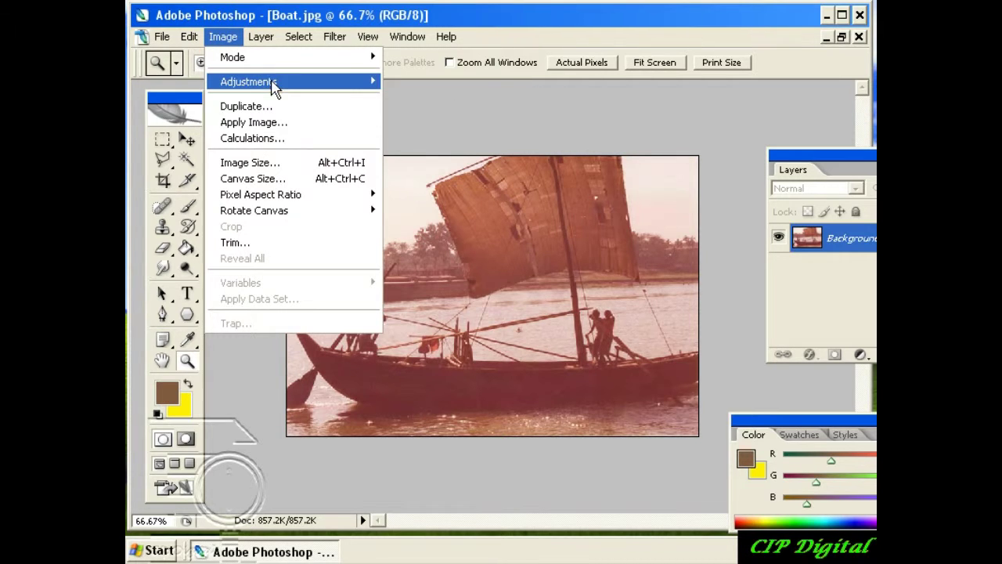
{"action": "mouse_move", "coordinate": [282, 83]}
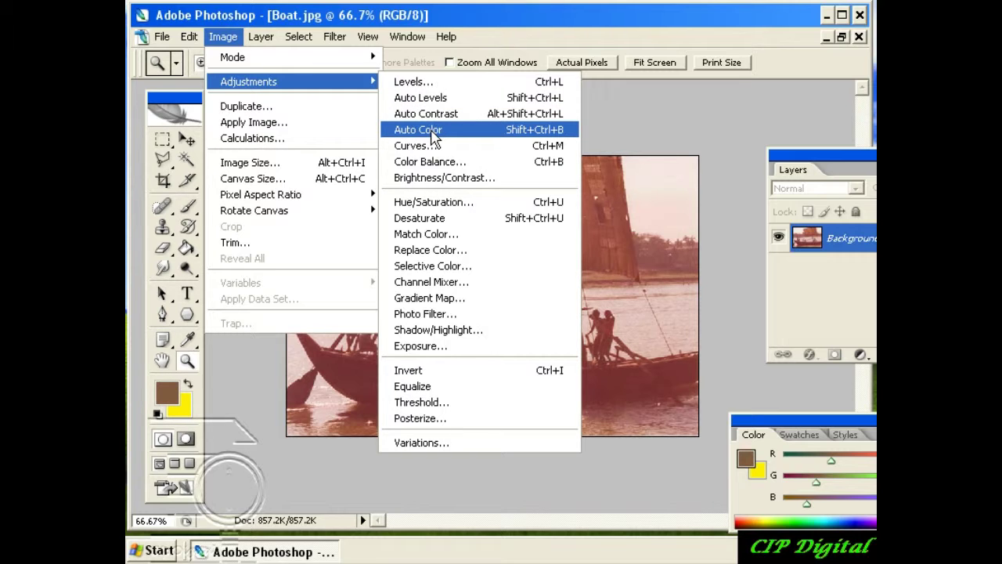
{"action": "left_click", "coordinate": [431, 129]}
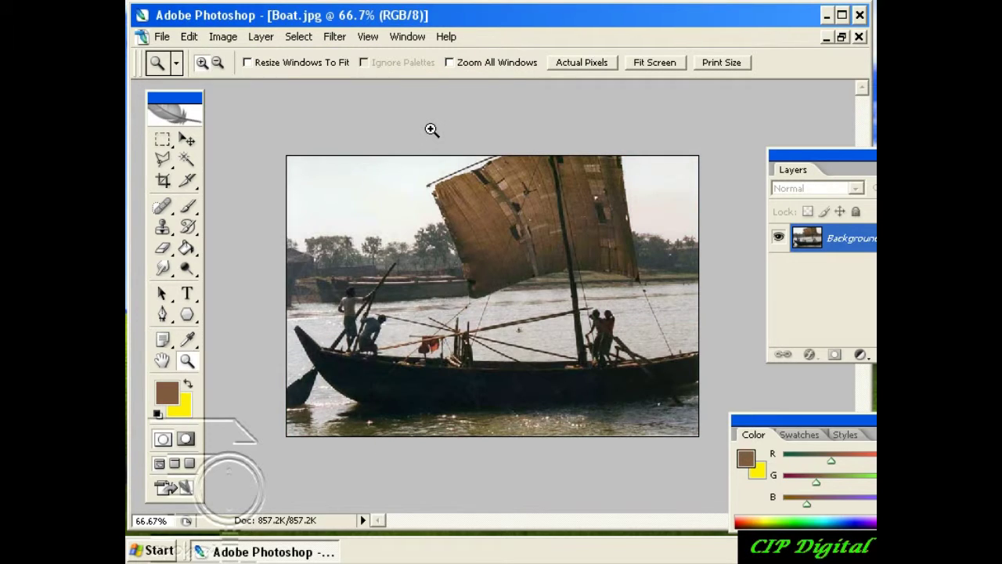
{"action": "left_click", "coordinate": [187, 142]}
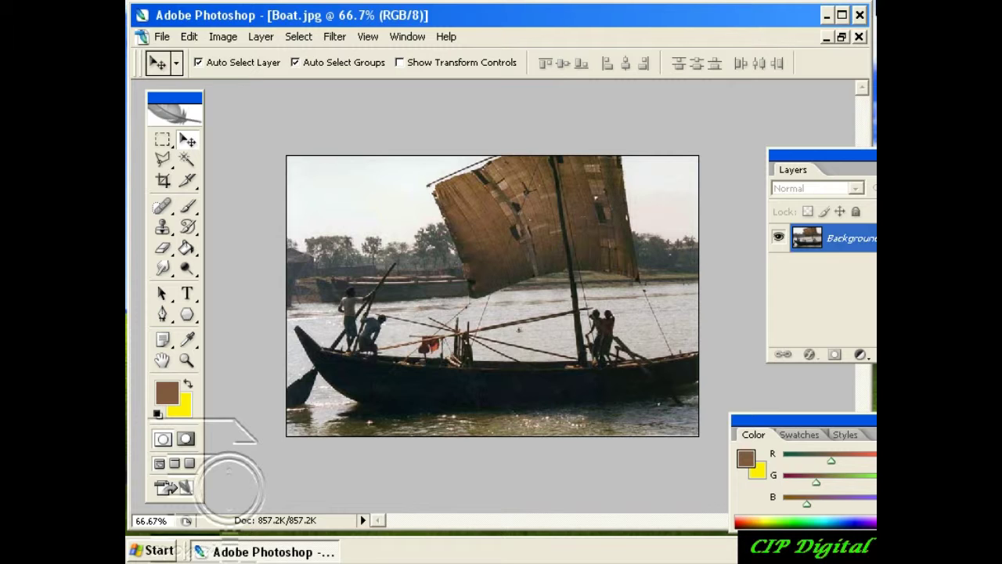
- Close Boat.jpg without saving and open the T_0020C turbaned portrait
{"action": "left_click", "coordinate": [859, 36]}
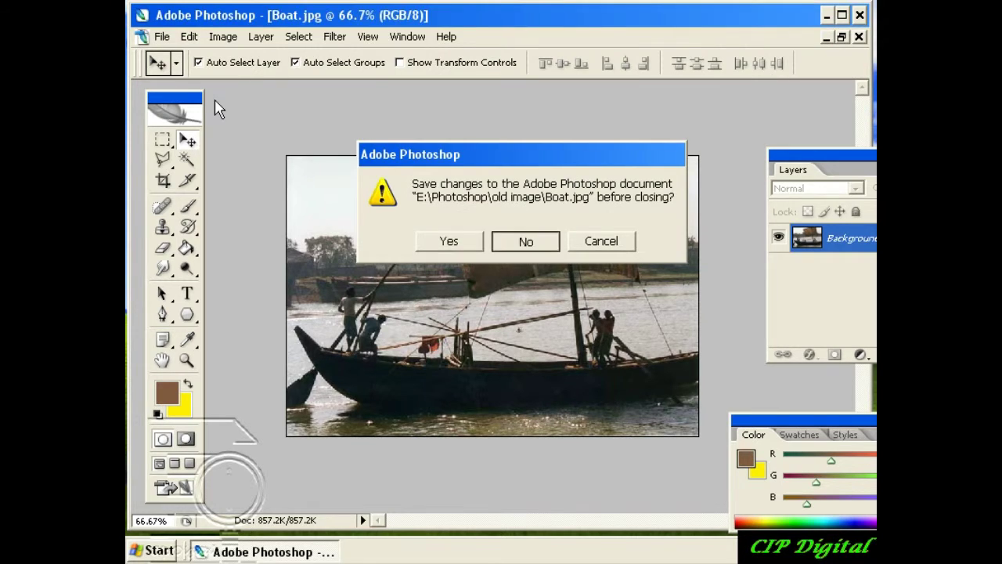
{"action": "left_click", "coordinate": [523, 239]}
{"action": "left_click", "coordinate": [143, 36]}
{"action": "left_click", "coordinate": [163, 72]}
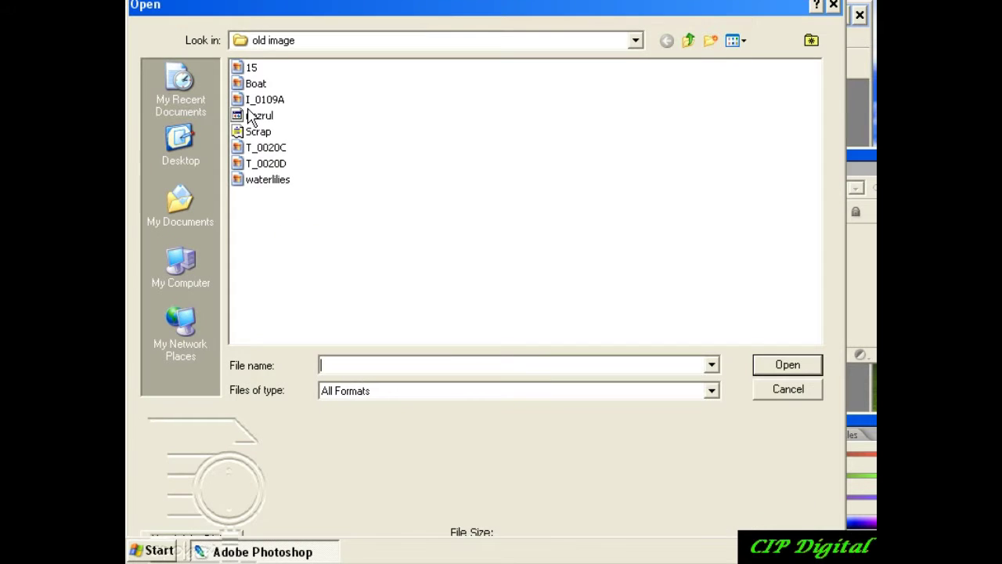
{"action": "left_click", "coordinate": [269, 164]}
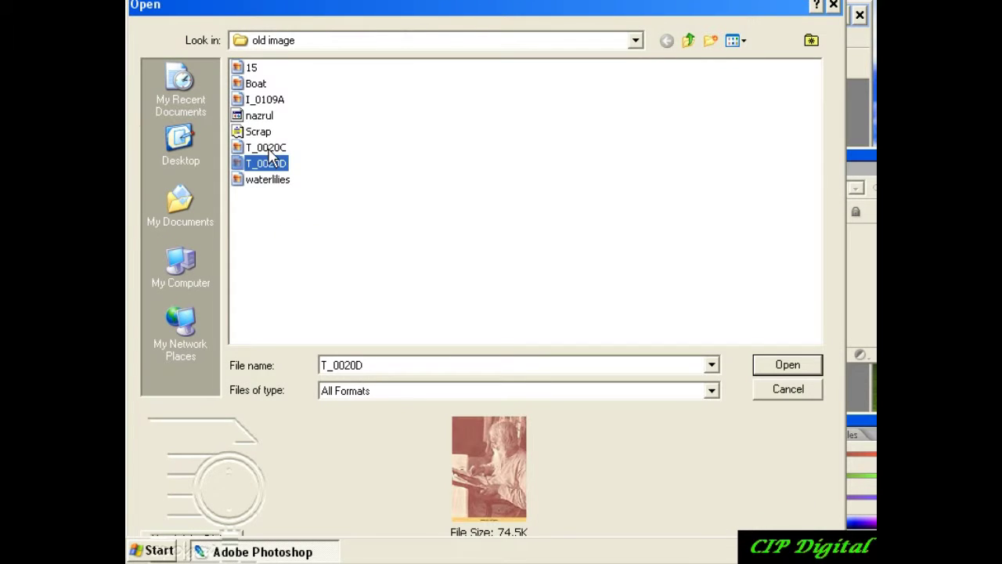
{"action": "left_click", "coordinate": [270, 150]}
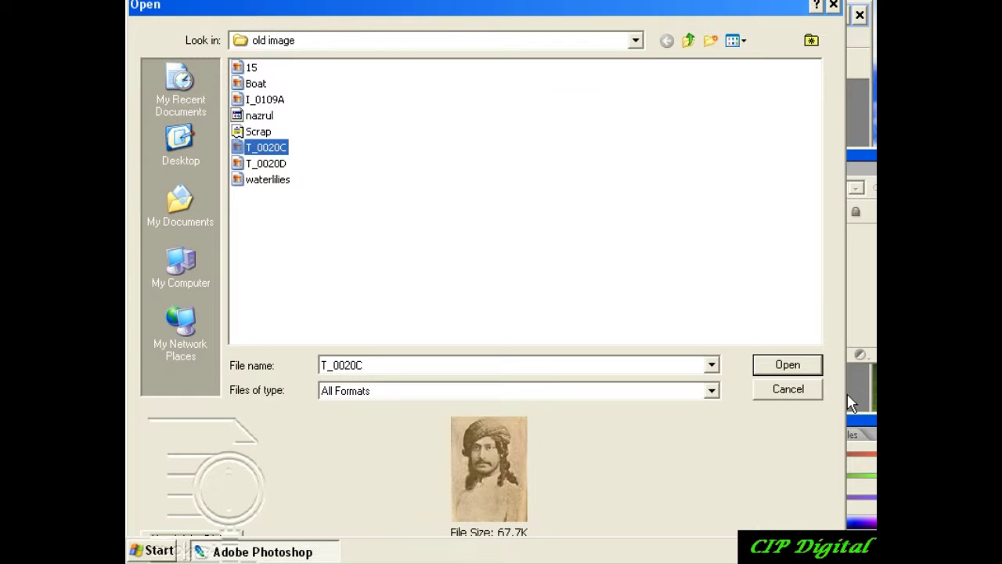
{"action": "left_click", "coordinate": [789, 365]}
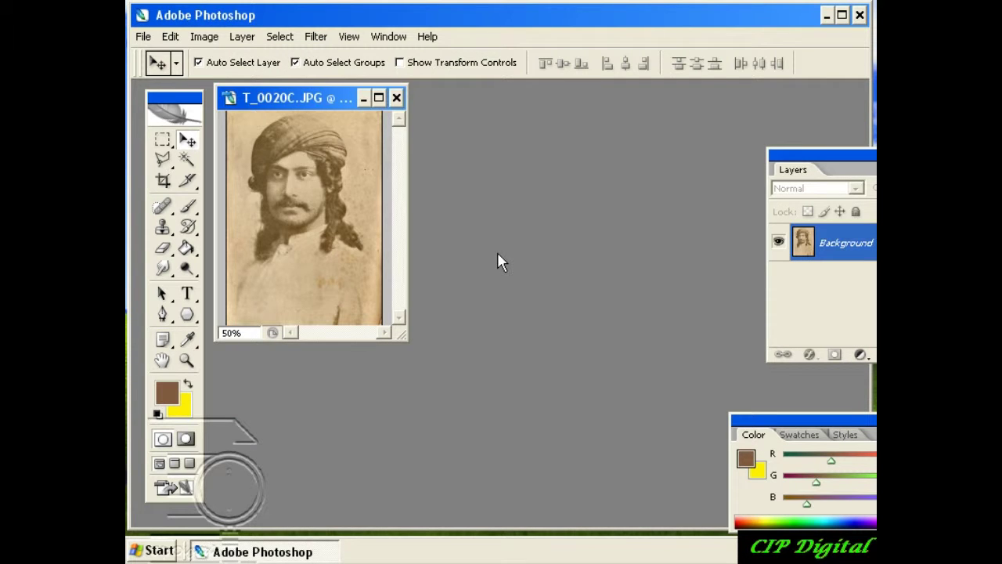
- Maximize the T_0020C window and zoom it to 100%
{"action": "left_click", "coordinate": [379, 99]}
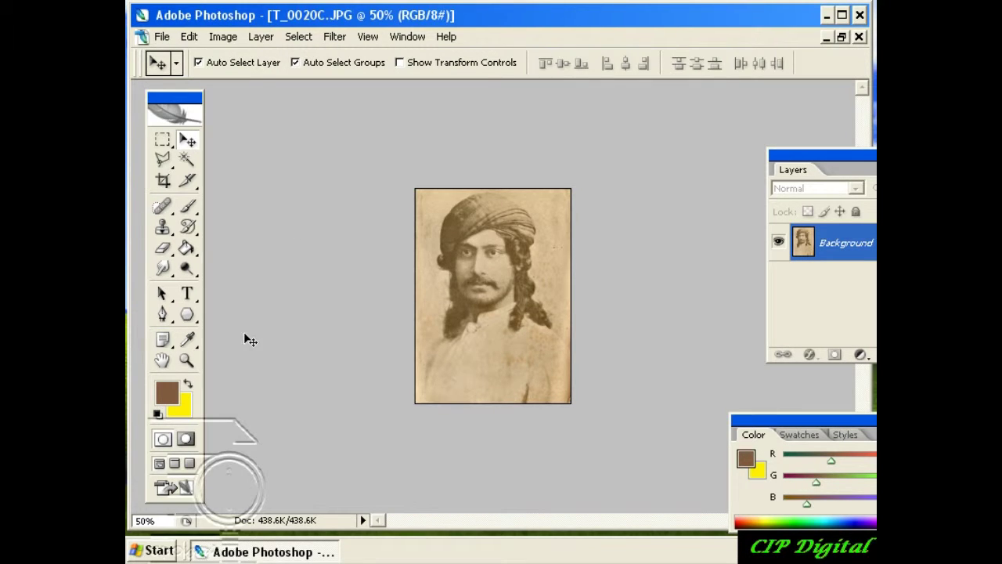
{"action": "left_click", "coordinate": [187, 360]}
{"action": "left_click", "coordinate": [466, 327]}
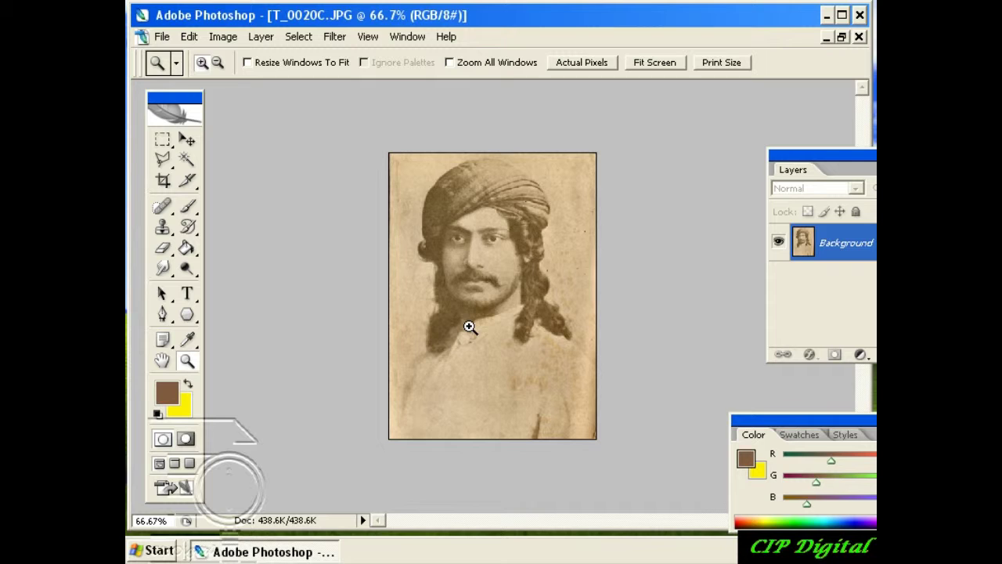
{"action": "left_click", "coordinate": [519, 293]}
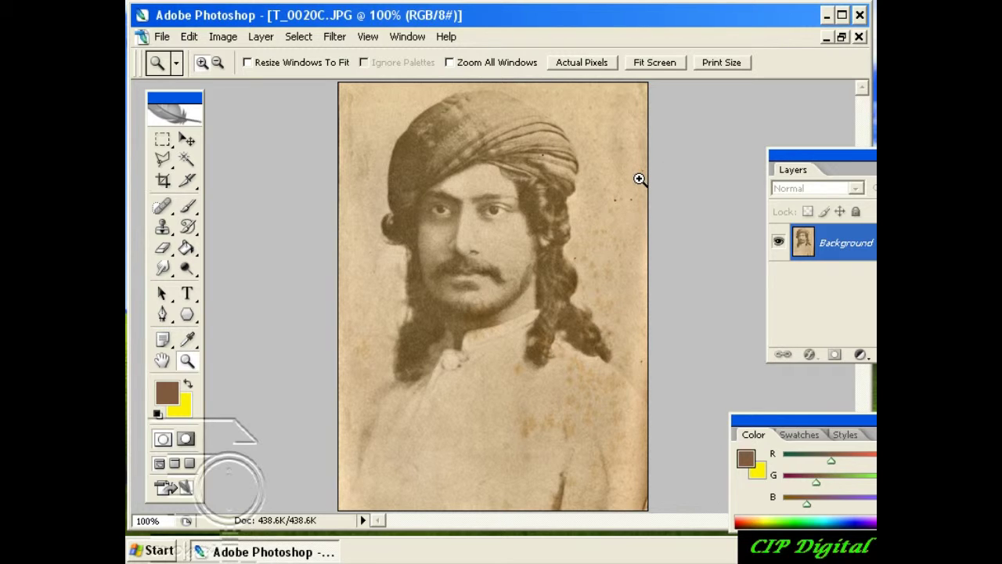
- Apply Auto Color to T_0020C, turning its sepia cast into neutral greys
{"action": "left_click", "coordinate": [223, 37]}
{"action": "mouse_move", "coordinate": [262, 90]}
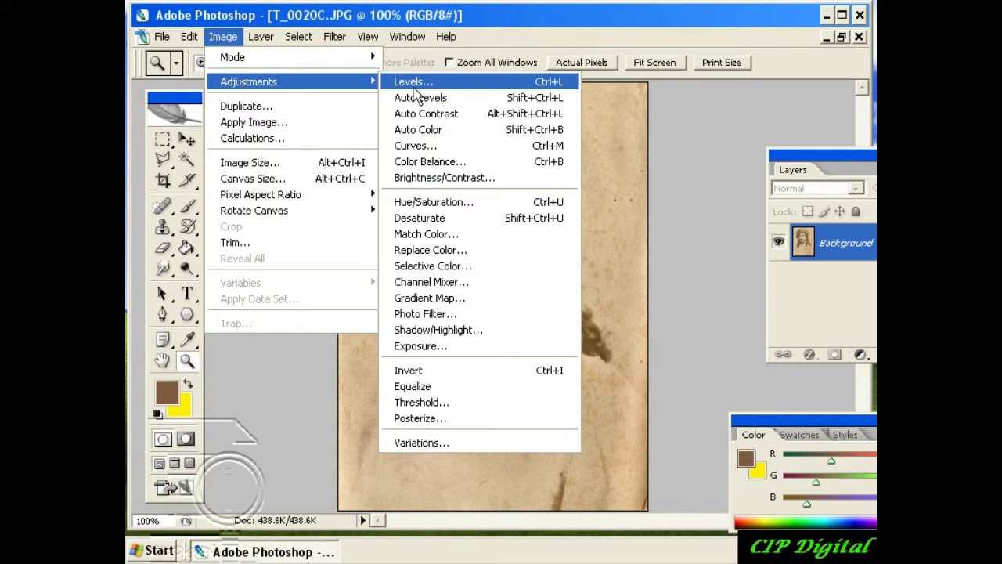
{"action": "left_click", "coordinate": [433, 129]}
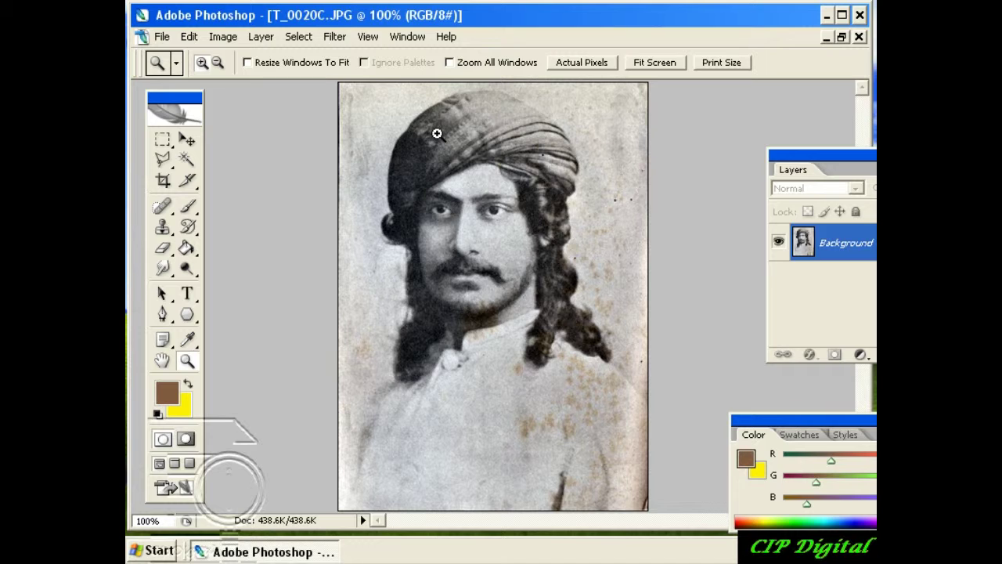
{"action": "left_click", "coordinate": [187, 140]}
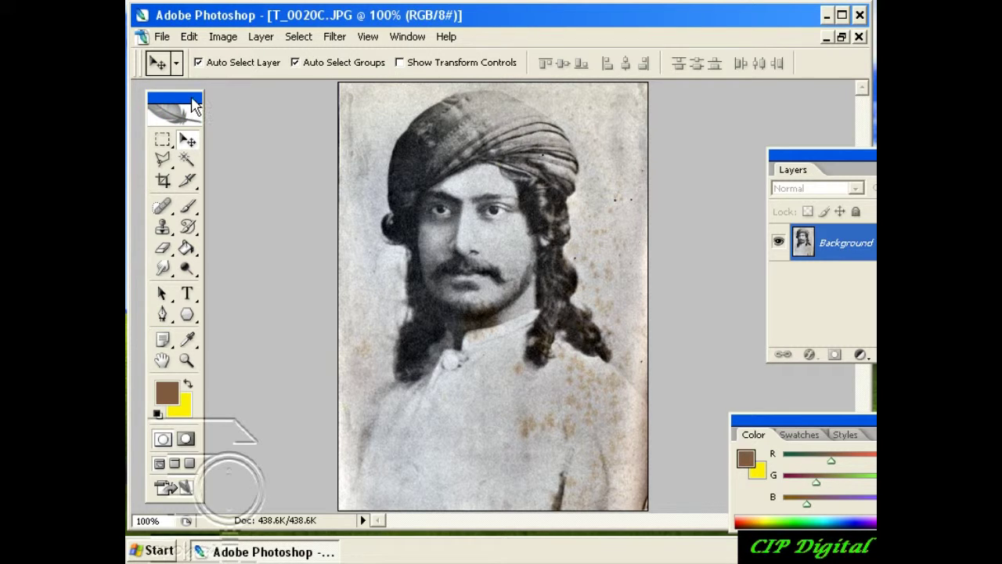
- Zoom the turbaned portrait in to 200%
{"action": "left_click_drag", "start_coordinate": [194, 108], "coordinate": [207, 100]}
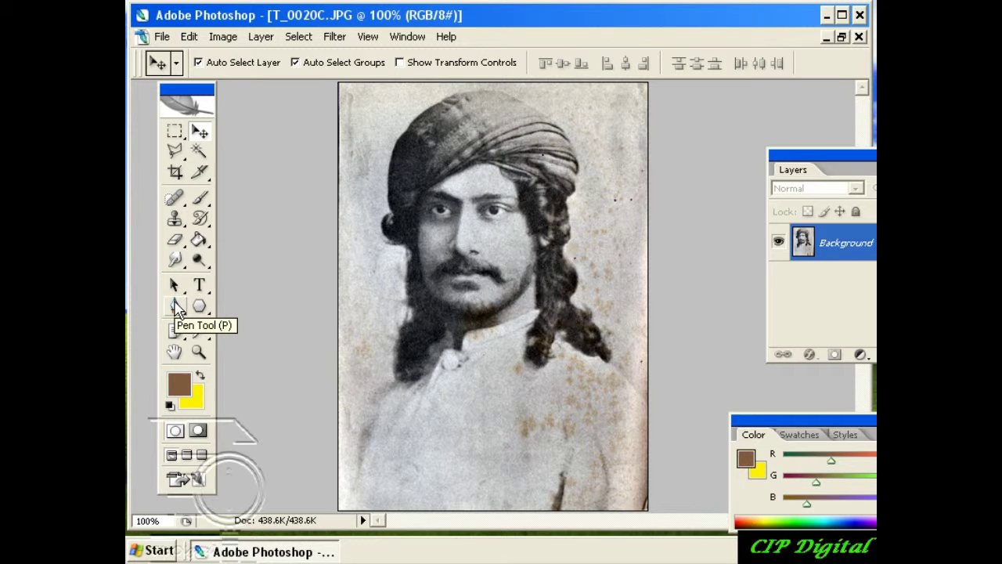
{"action": "left_click", "coordinate": [177, 308]}
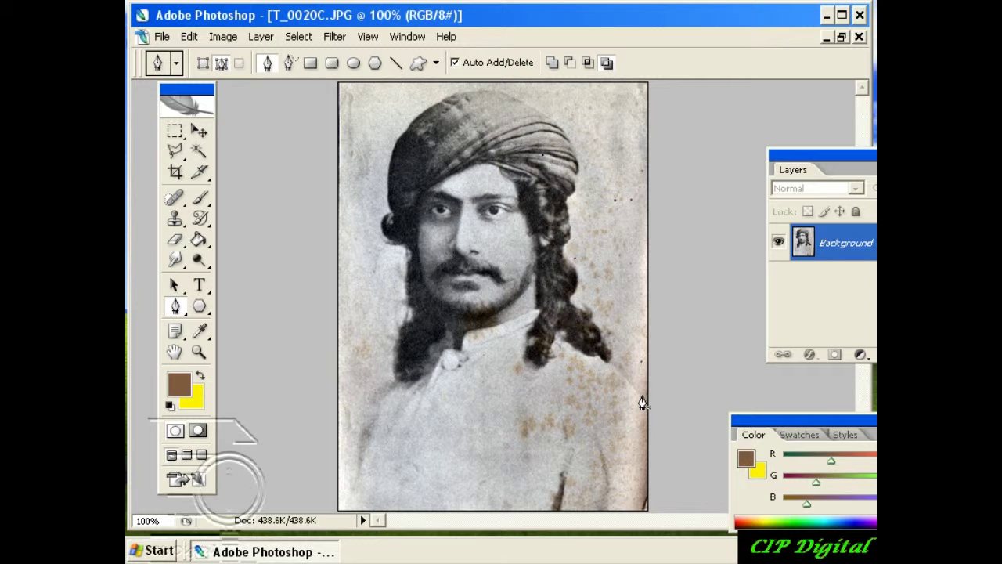
{"action": "left_click", "coordinate": [198, 352]}
{"action": "left_click", "coordinate": [467, 361]}
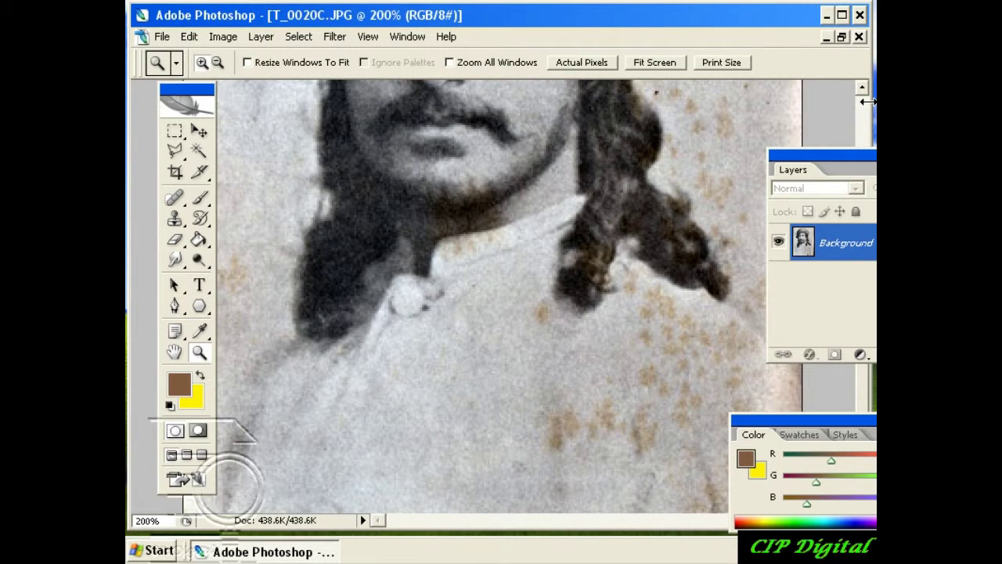
{"action": "left_click", "coordinate": [862, 89]}
{"action": "left_click_drag", "start_coordinate": [864, 92], "coordinate": [864, 92]}
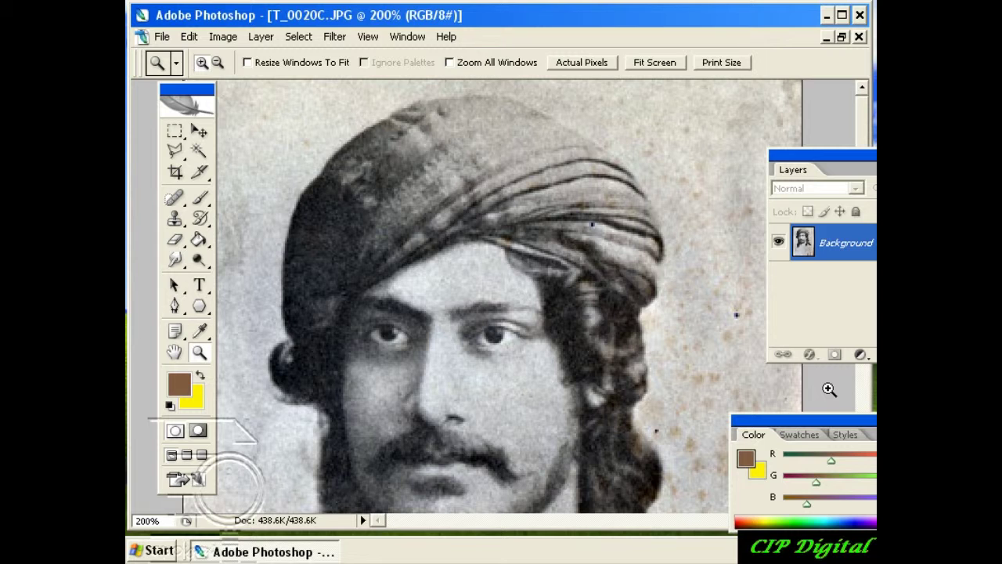
- Pan down to the chest, hiding and restoring the palettes with Tab
{"action": "left_click", "coordinate": [198, 131]}
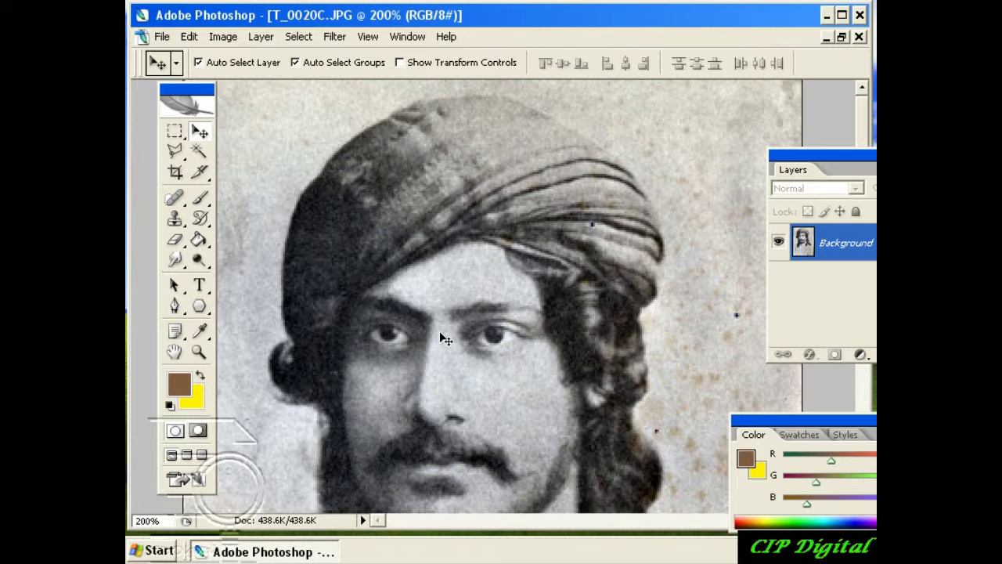
{"action": "left_click_drag", "start_coordinate": [496, 415], "coordinate": [497, 197]}
{"action": "key", "text": "Tab"}
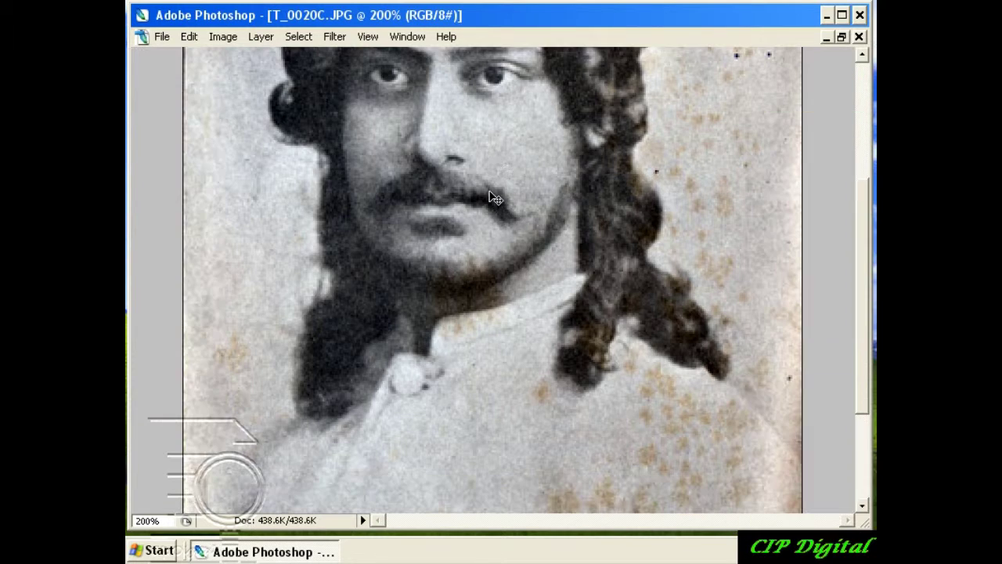
{"action": "left_click_drag", "start_coordinate": [861, 385], "coordinate": [859, 466]}
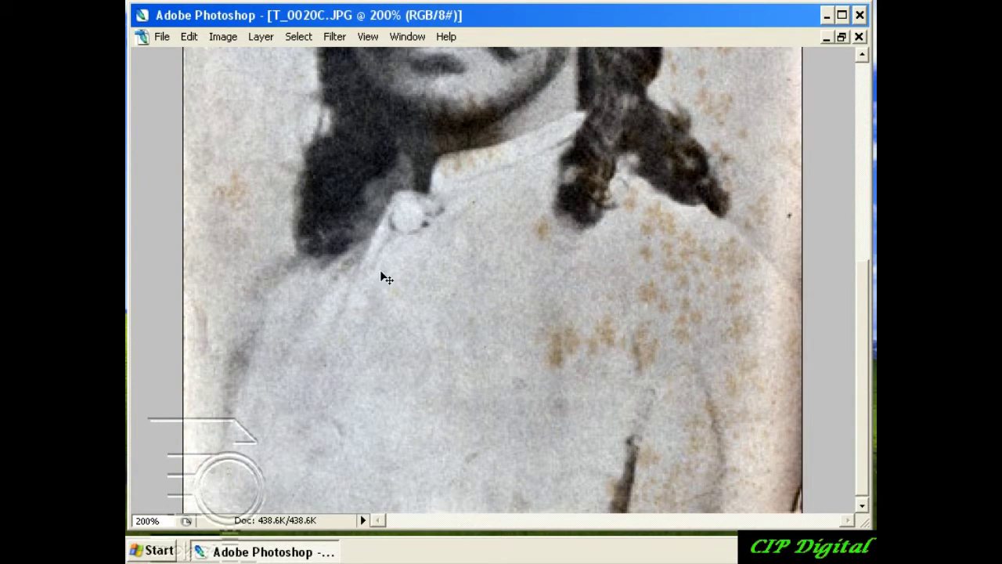
{"action": "key", "text": "Tab"}
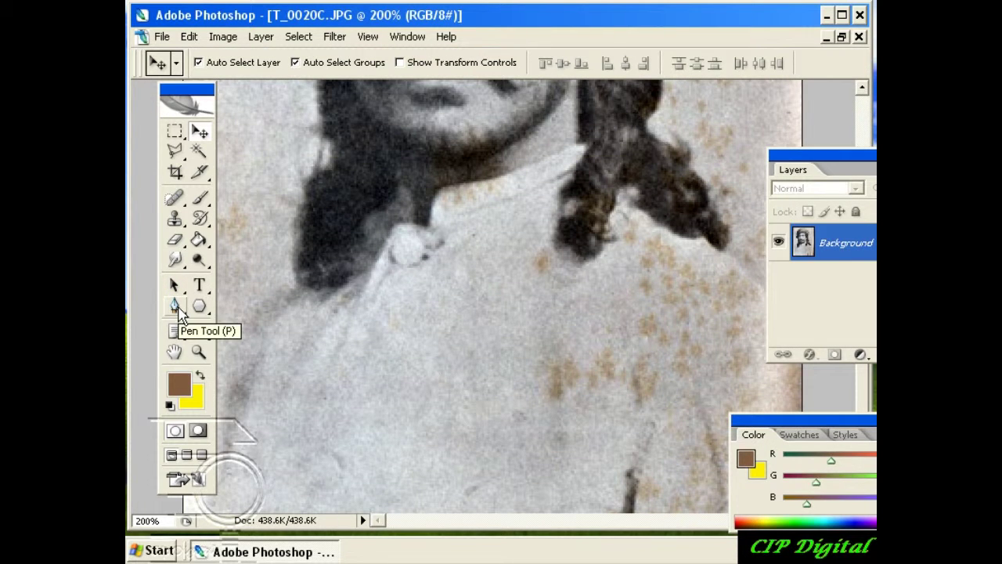
{"action": "left_click", "coordinate": [179, 310]}
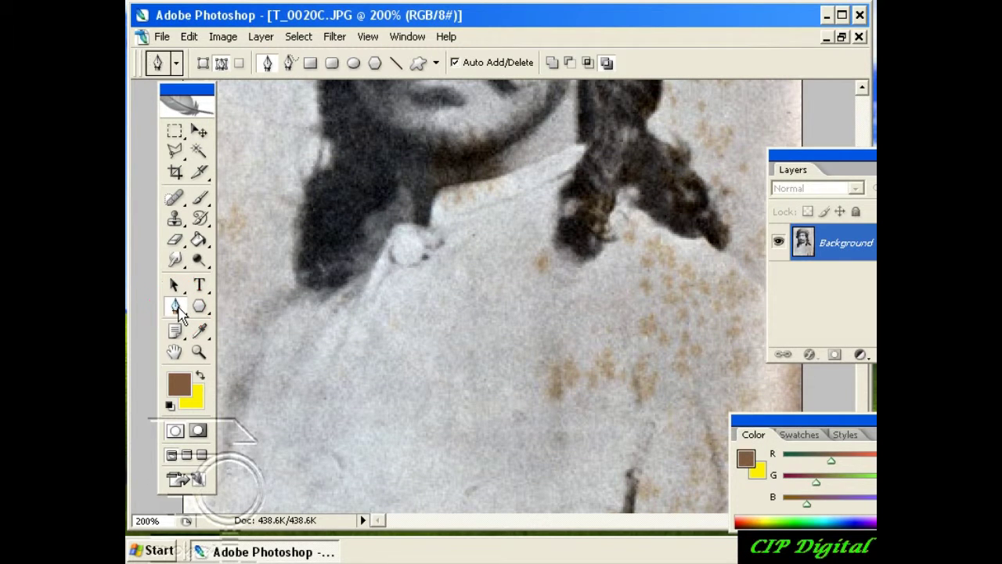
- Set the Pen to Paths mode and start the outline at the right edge and shoulder
{"action": "left_click", "coordinate": [222, 64]}
{"action": "left_click", "coordinate": [805, 153]}
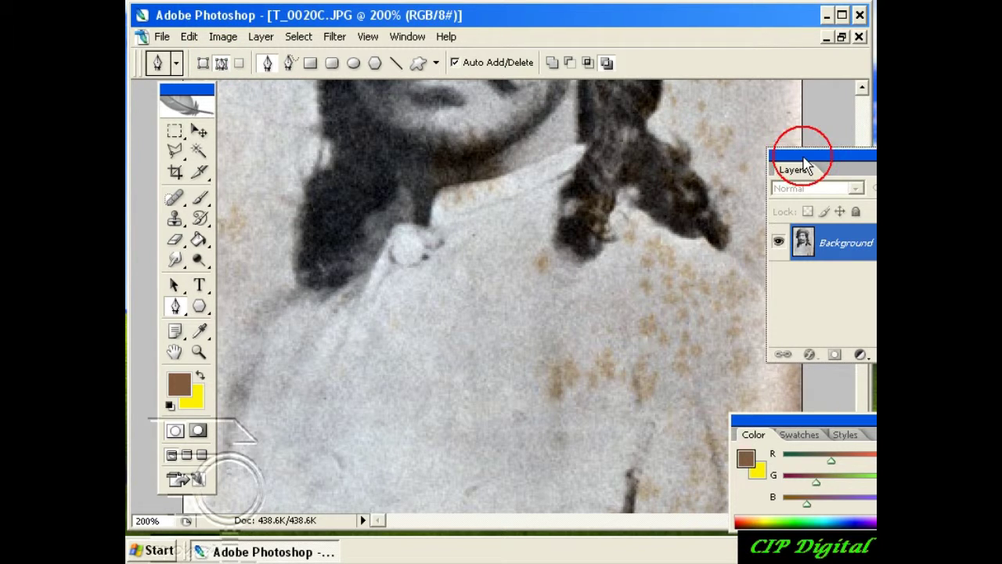
{"action": "left_click_drag", "start_coordinate": [805, 154], "coordinate": [868, 184]}
{"action": "left_click", "coordinate": [799, 333]}
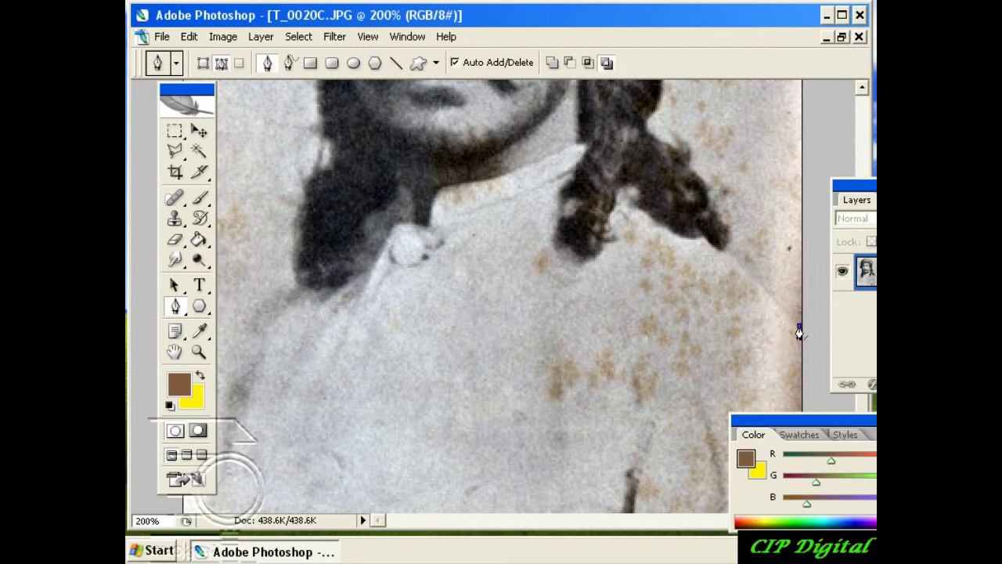
{"action": "left_click", "coordinate": [863, 88]}
{"action": "left_click", "coordinate": [862, 88]}
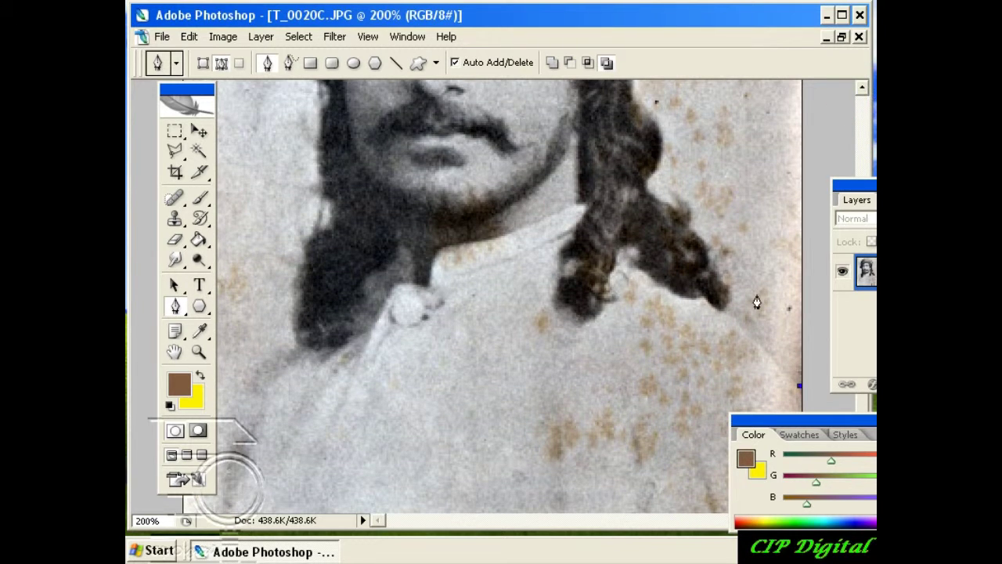
{"action": "left_click_drag", "start_coordinate": [727, 308], "coordinate": [714, 293]}
{"action": "left_click", "coordinate": [726, 311], "text": "alt"}
- Add curved anchors up the hair edge, removing each forward handle
{"action": "left_click_drag", "start_coordinate": [689, 227], "coordinate": [649, 194]}
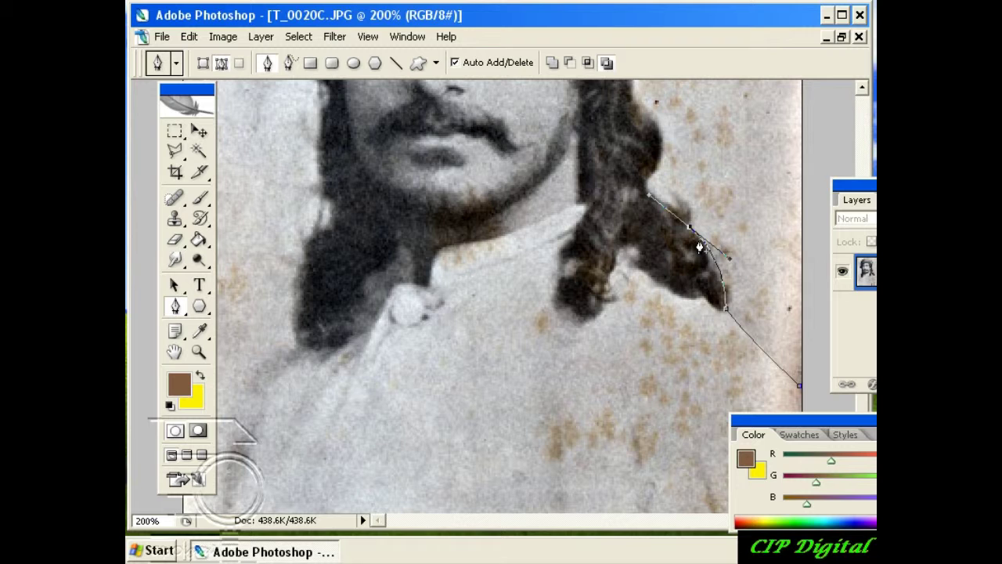
{"action": "left_click", "coordinate": [690, 228], "text": "alt"}
{"action": "left_click_drag", "start_coordinate": [671, 201], "coordinate": [642, 204]}
{"action": "left_click", "coordinate": [671, 202]}
{"action": "left_click_drag", "start_coordinate": [650, 177], "coordinate": [682, 142]}
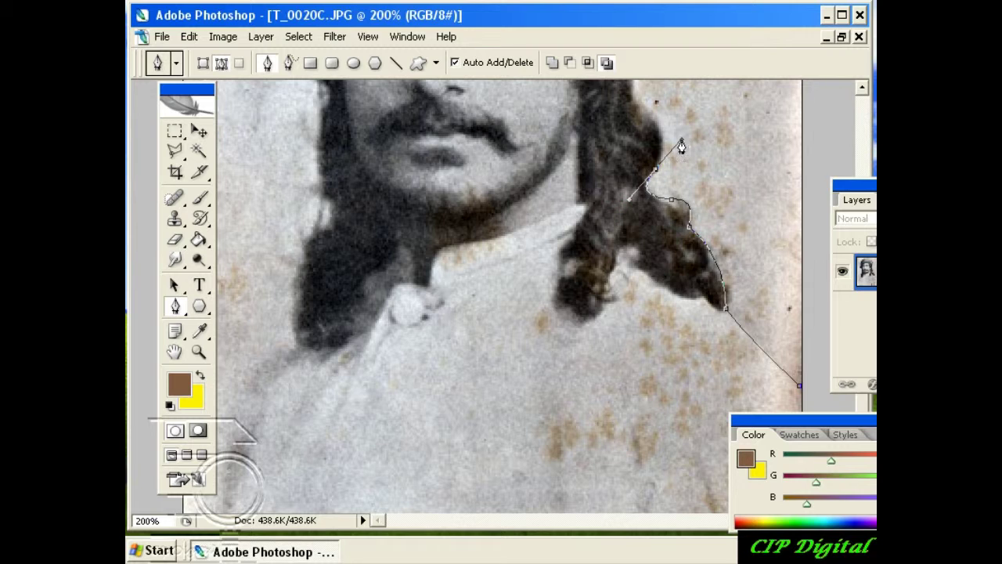
{"action": "left_click", "coordinate": [654, 170], "text": "alt"}
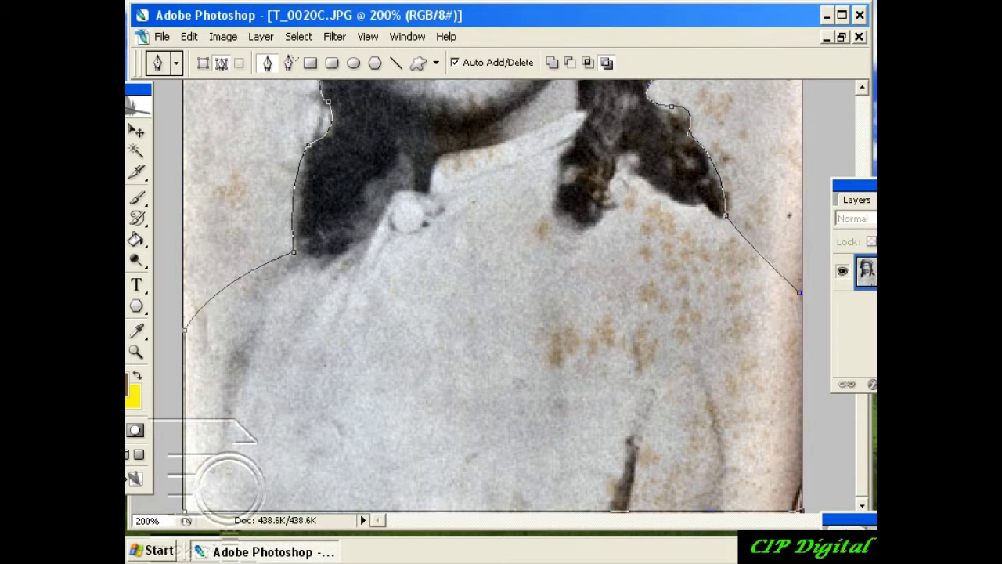
- Carry the path over the turban and down the photo's right edge to finish it
{"action": "left_click_drag", "start_coordinate": [149, 110], "coordinate": [218, 116]}
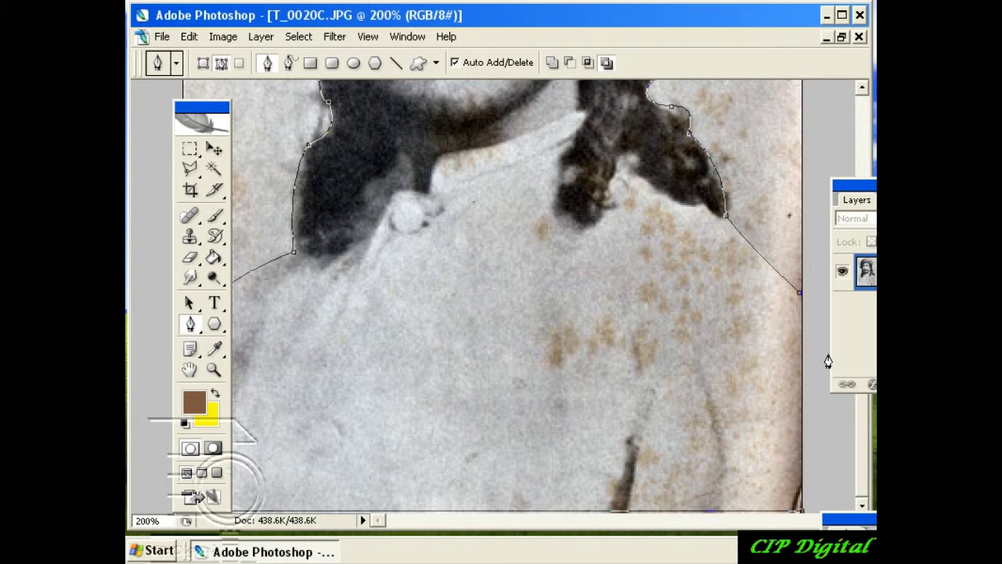
{"action": "left_click", "coordinate": [863, 91]}
{"action": "left_click", "coordinate": [864, 91]}
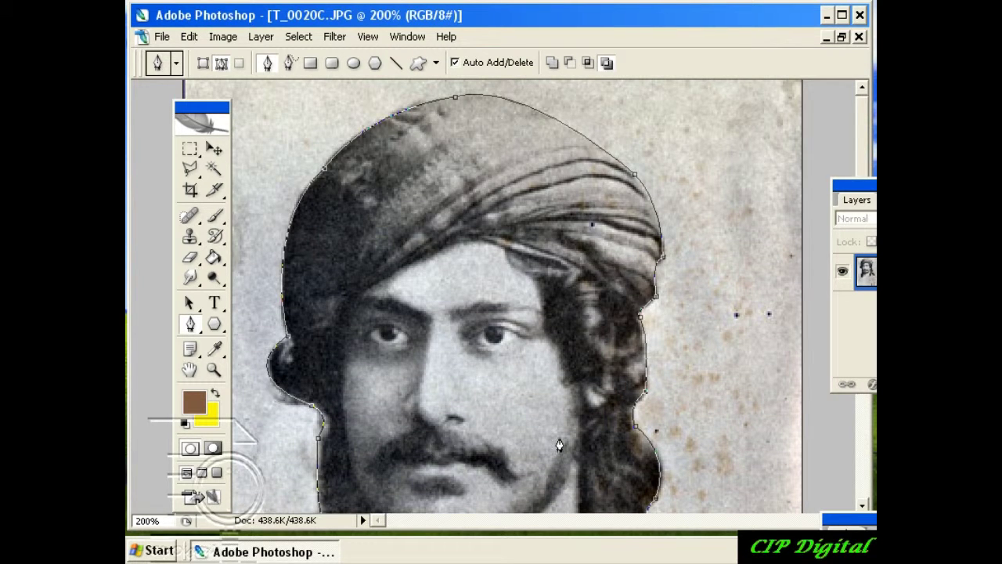
{"action": "left_click_drag", "start_coordinate": [859, 141], "coordinate": [859, 382]}
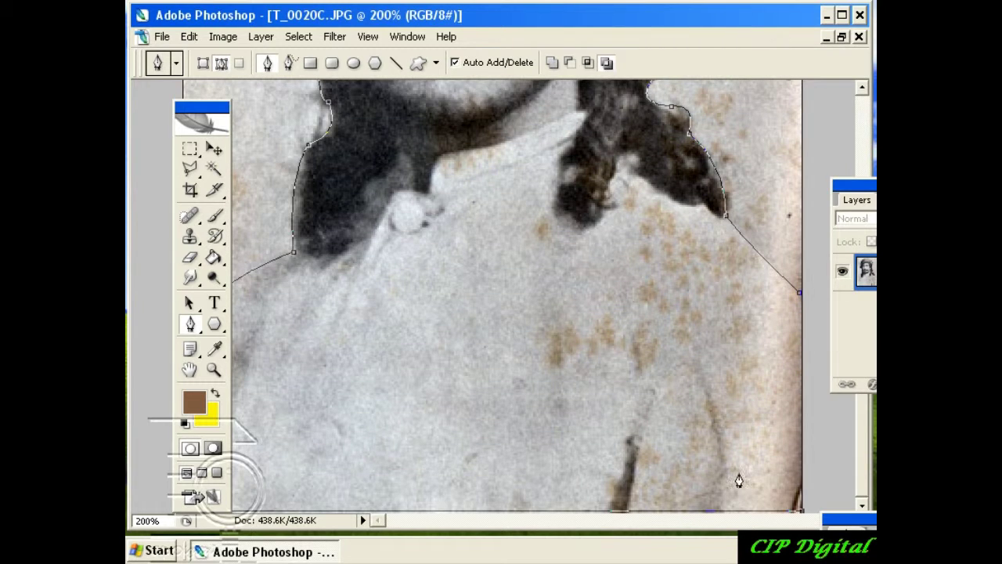
{"action": "left_click", "coordinate": [799, 302]}
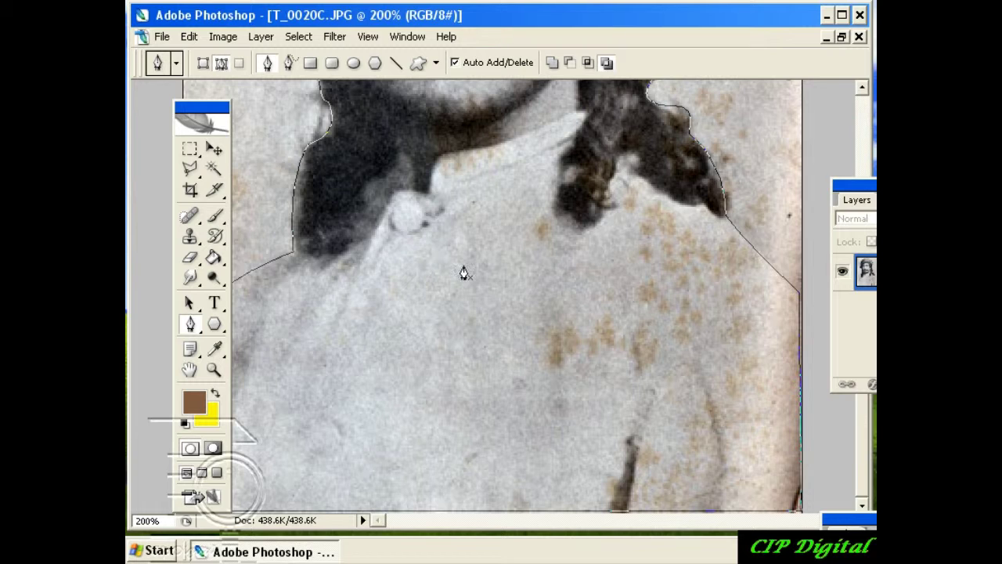
{"action": "right_click", "coordinate": [466, 235]}
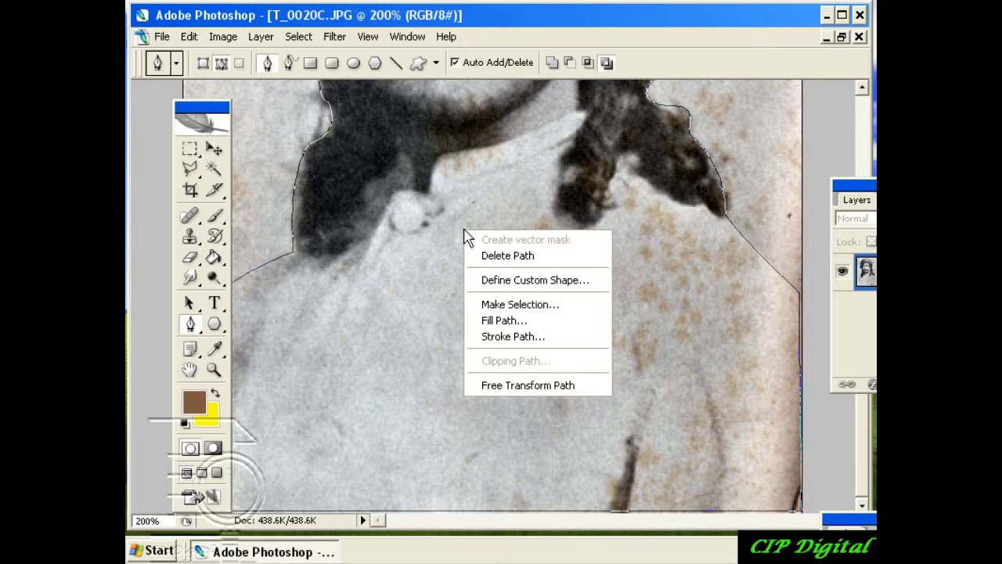
- Convert the path to a selection with 0 feather radius and check it around the turban
{"action": "left_click", "coordinate": [523, 306]}
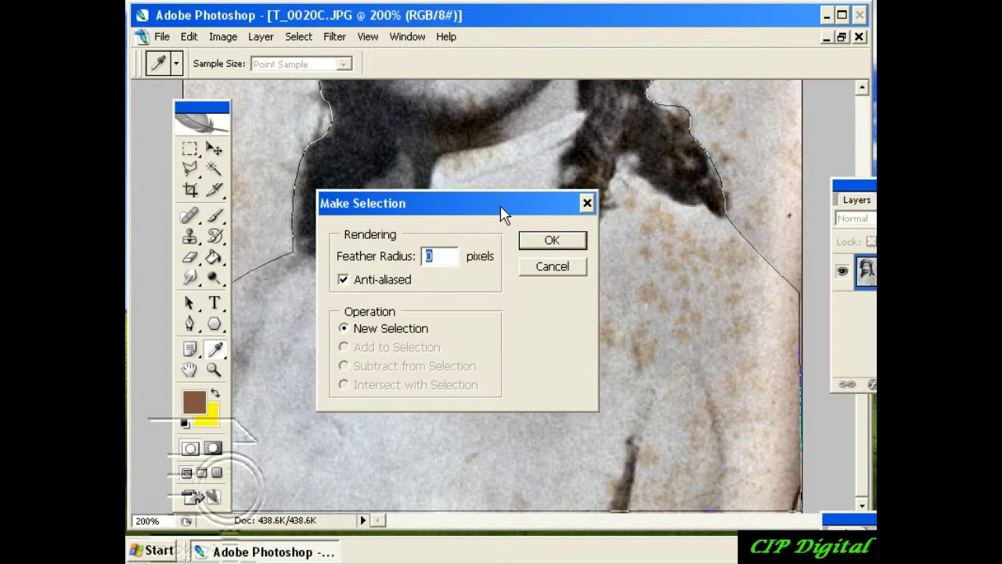
{"action": "left_click", "coordinate": [552, 240]}
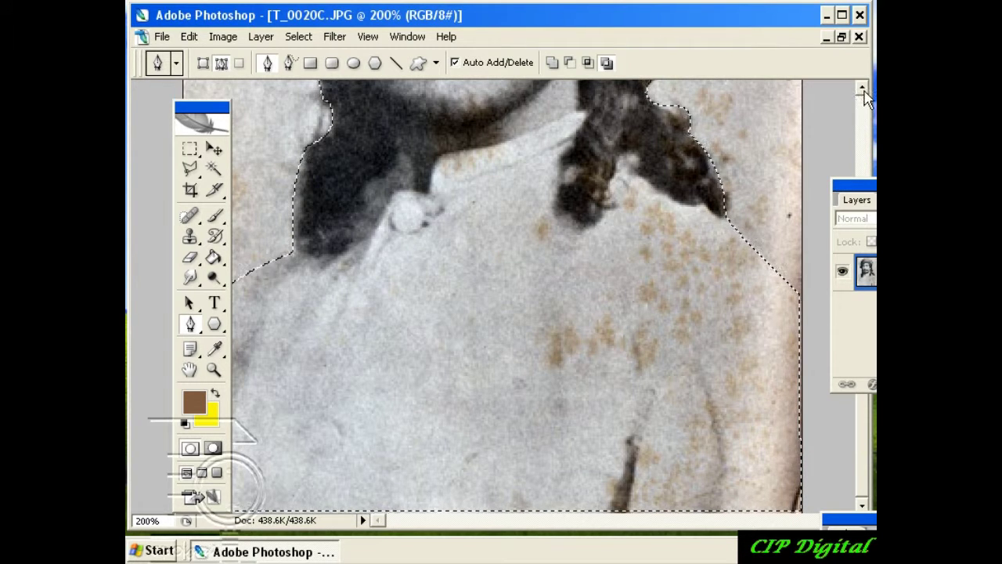
{"action": "left_click", "coordinate": [862, 89]}
{"action": "left_click", "coordinate": [863, 90]}
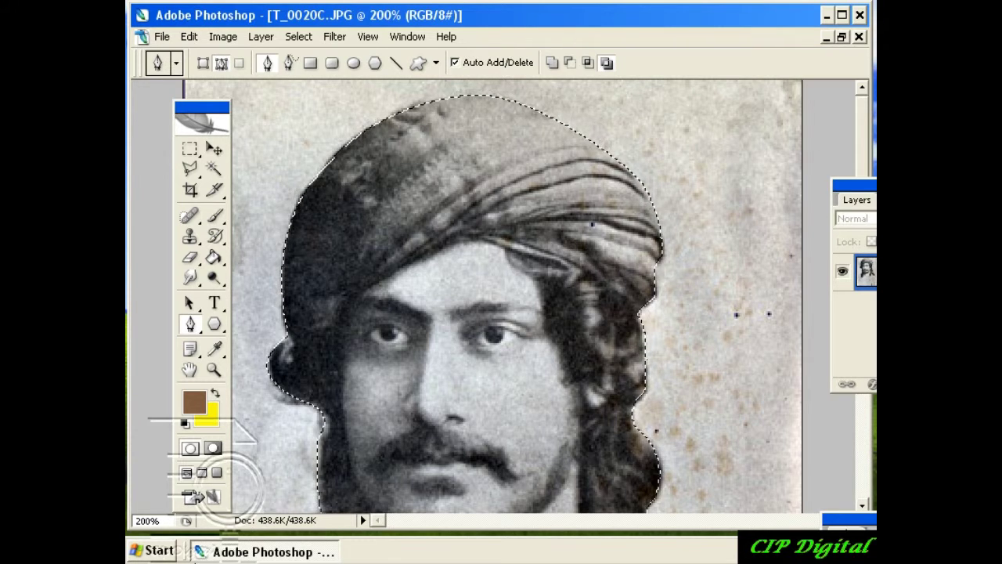
- Minimize the original and create a new 800 x 600 document for the cut-out portrait
{"action": "left_click", "coordinate": [826, 37]}
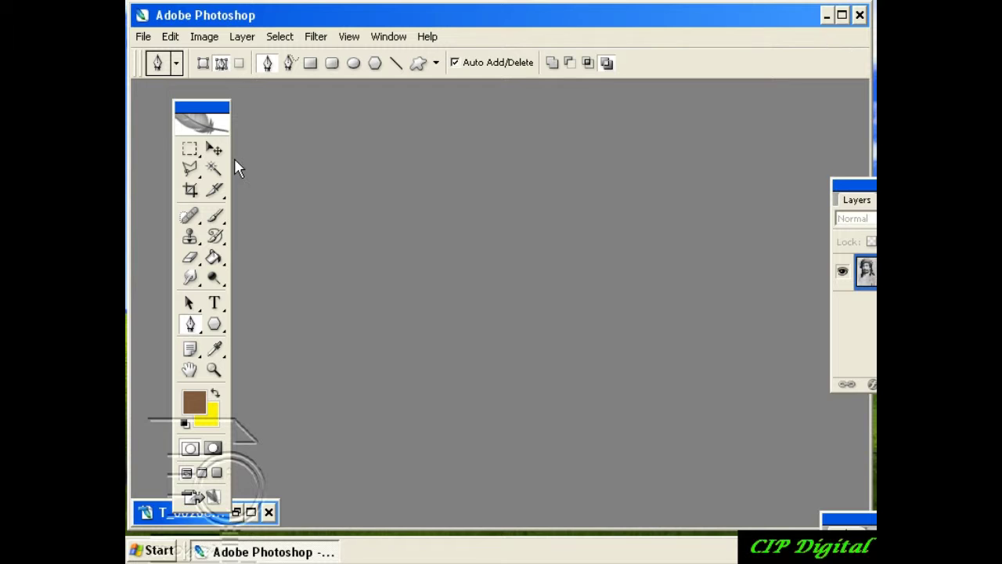
{"action": "left_click", "coordinate": [143, 37]}
{"action": "left_click", "coordinate": [162, 57]}
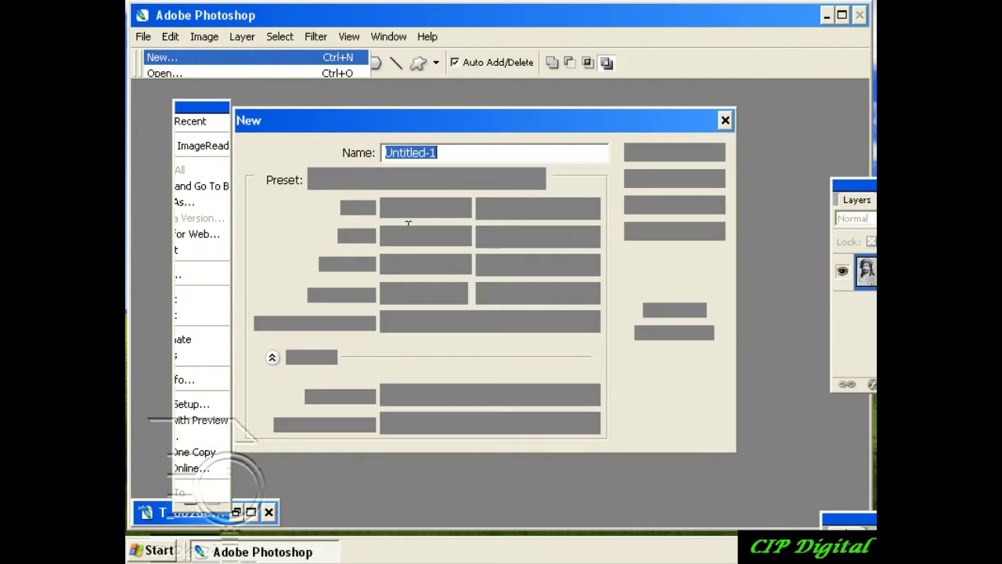
{"action": "left_click", "coordinate": [537, 182]}
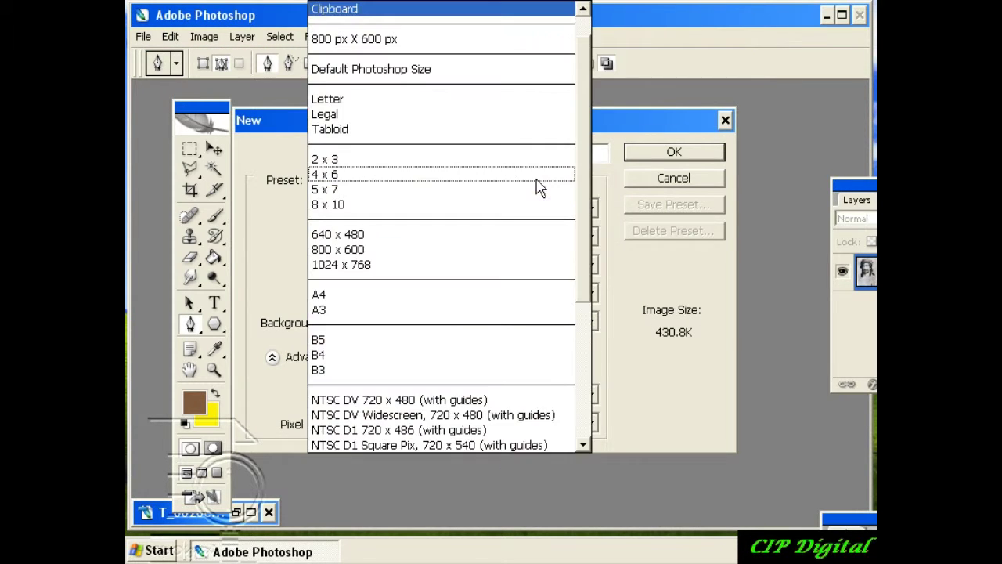
{"action": "left_click", "coordinate": [396, 252]}
{"action": "left_click", "coordinate": [658, 151]}
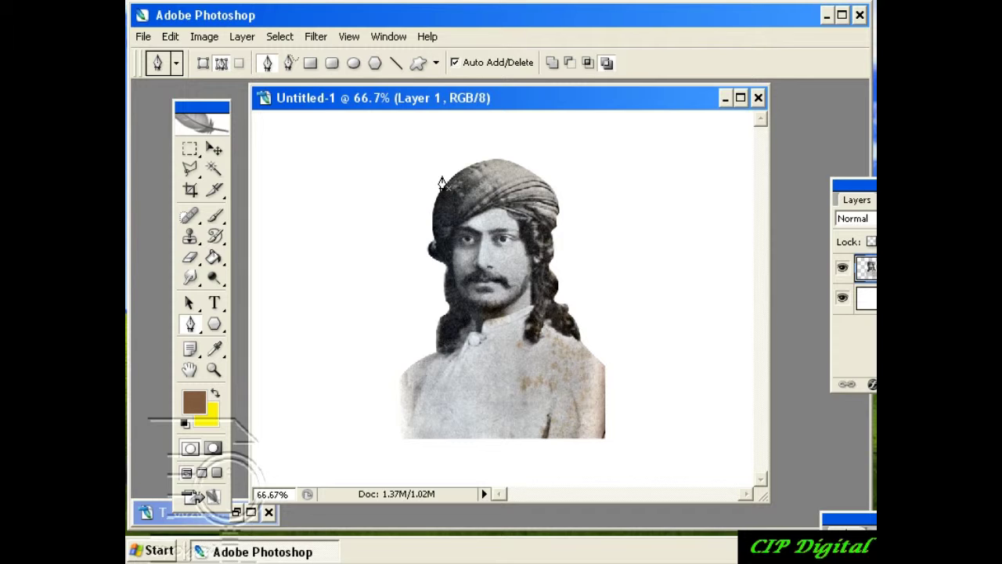
{"action": "key", "text": "ctrl+t"}
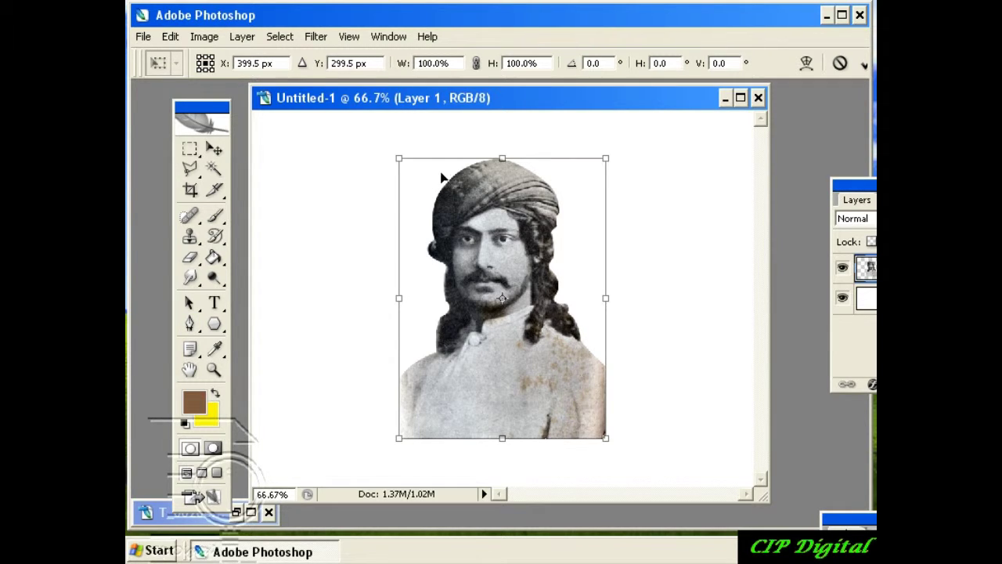
- Move and scale the portrait to about 140.5% wide by 134.2% tall, filling the canvas height
{"action": "left_click_drag", "start_coordinate": [499, 239], "coordinate": [433, 229]}
{"action": "left_click_drag", "start_coordinate": [562, 435], "coordinate": [651, 481]}
{"action": "left_click_drag", "start_coordinate": [489, 144], "coordinate": [495, 112]}
{"action": "left_click_drag", "start_coordinate": [329, 300], "coordinate": [359, 302]}
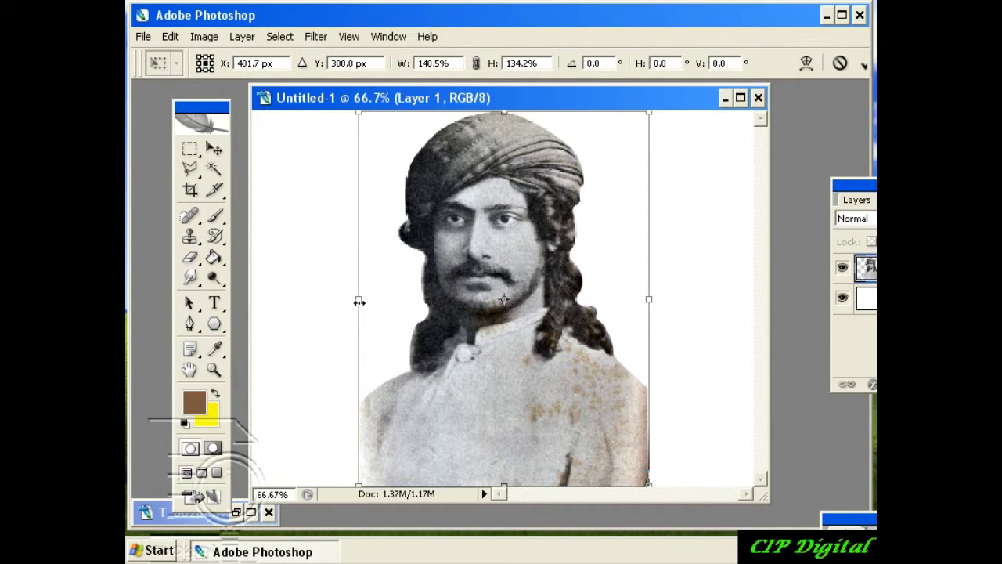
{"action": "key", "text": "Return"}
{"action": "key", "text": "p"}
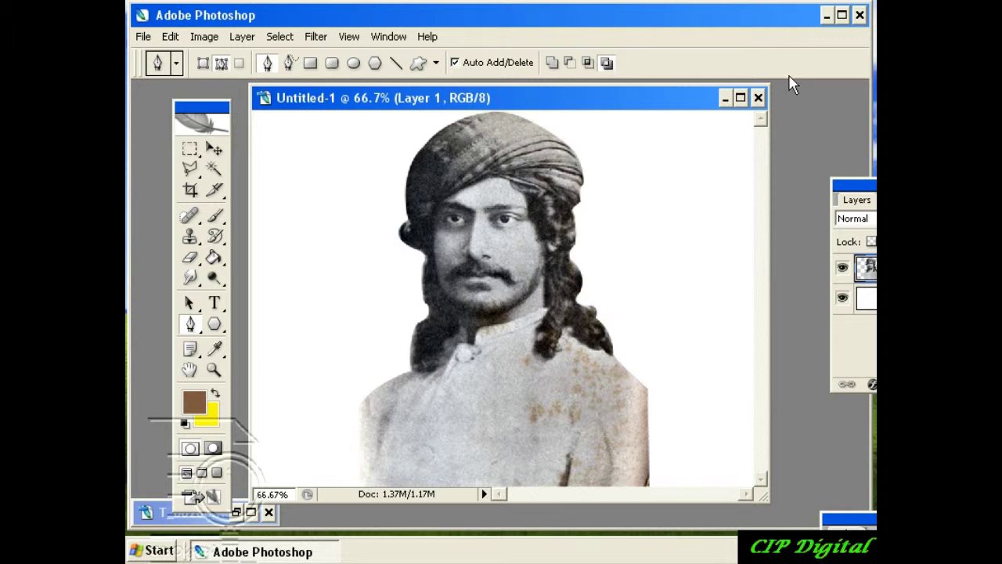
{"action": "left_click", "coordinate": [740, 98]}
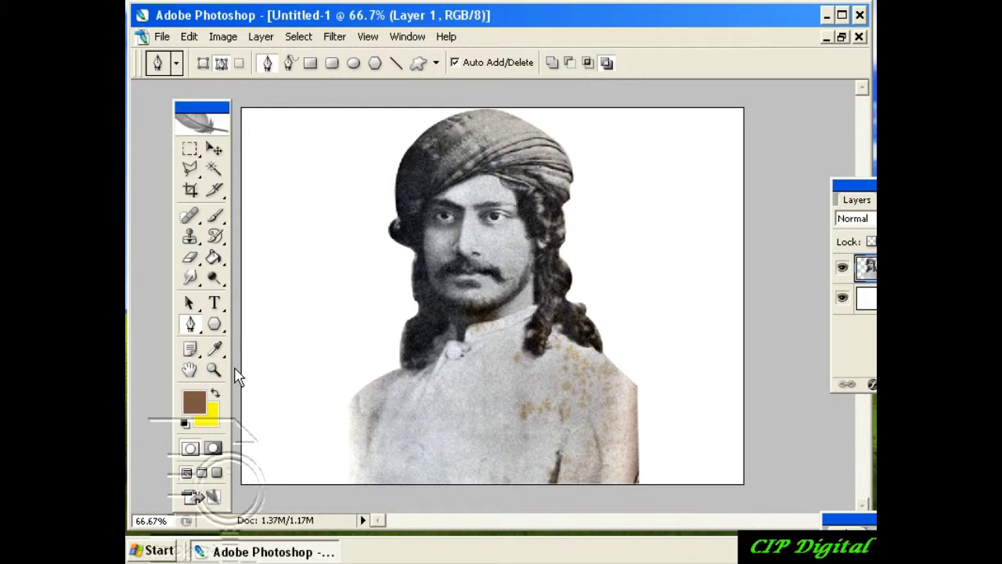
- Zoom the portrait to 100%, select the Clone Stamp tool and move the Layers panel aside
{"action": "left_click", "coordinate": [213, 369]}
{"action": "left_click", "coordinate": [659, 343]}
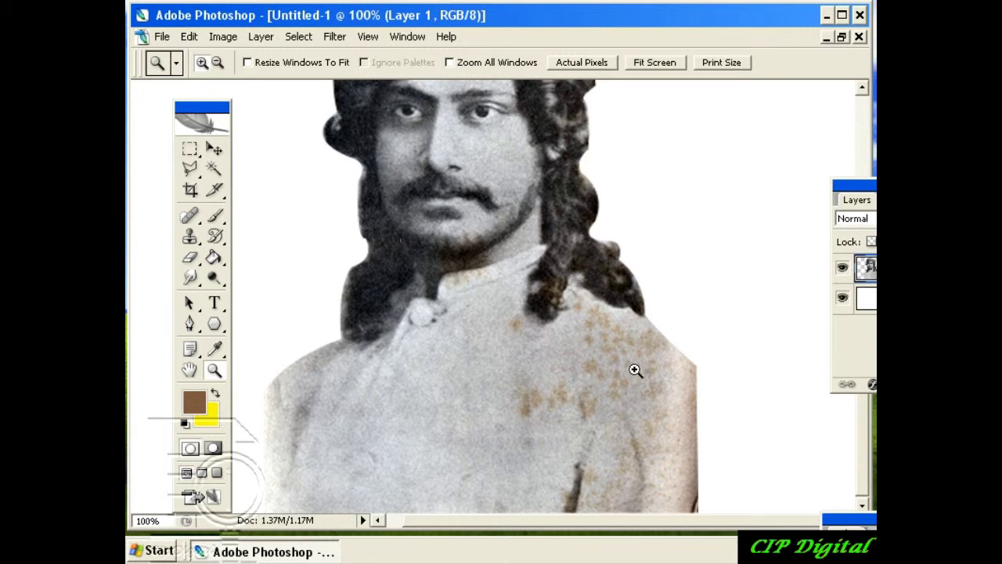
{"action": "left_click", "coordinate": [190, 240]}
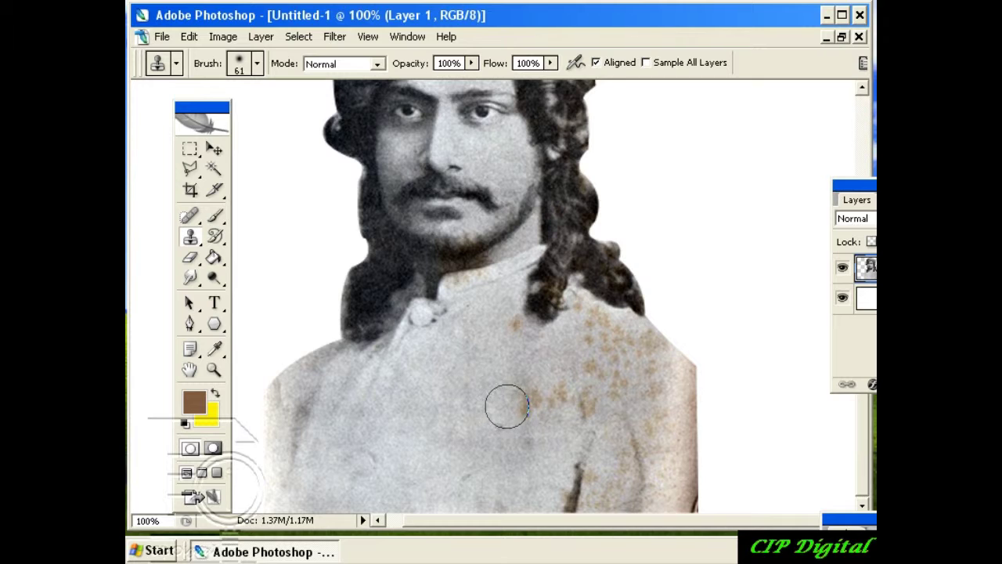
{"action": "left_click_drag", "start_coordinate": [863, 188], "coordinate": [814, 187]}
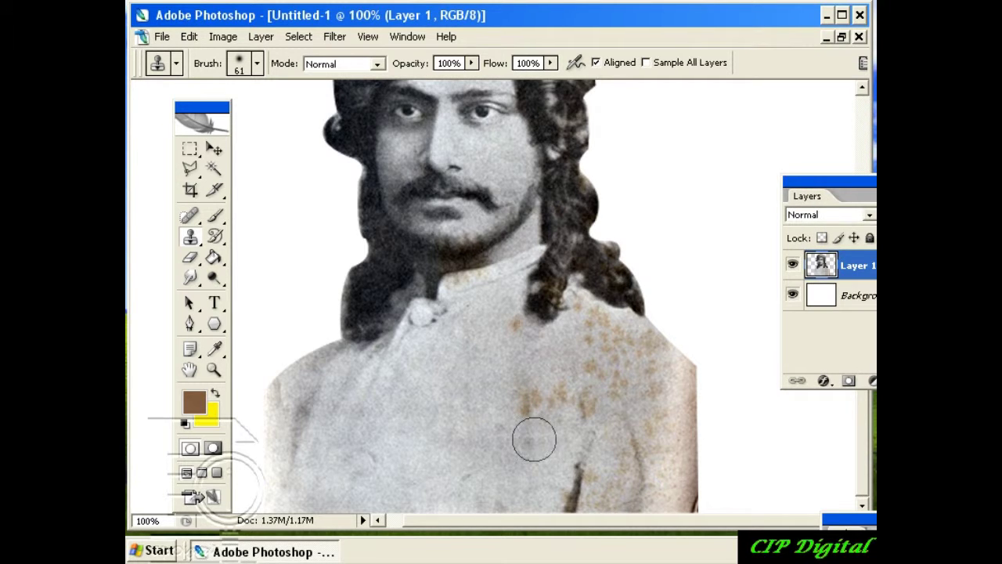
{"action": "left_click_drag", "start_coordinate": [841, 188], "coordinate": [772, 157]}
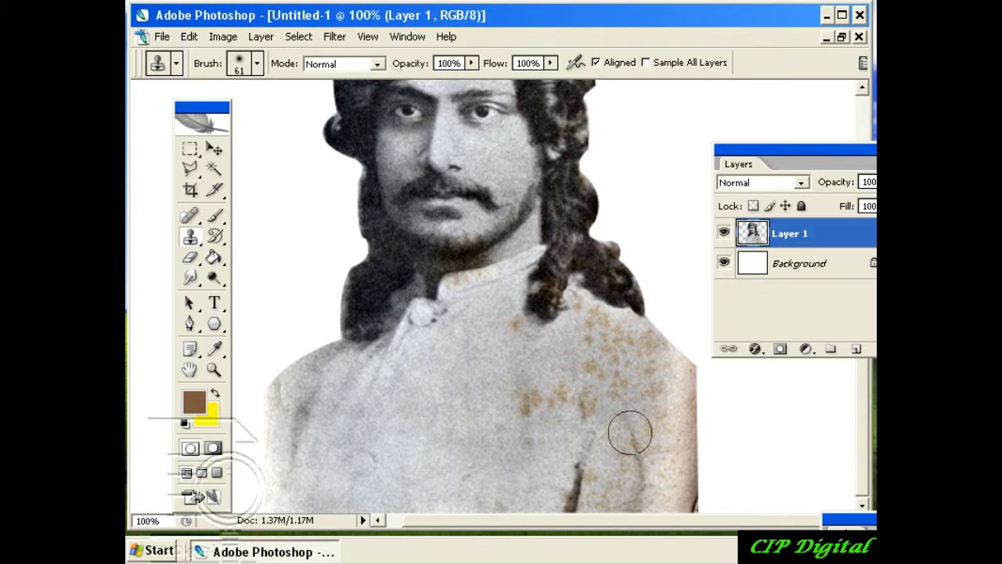
- Clone clean shirt fabric over the brown stains on the right shoulder and chest
{"action": "mouse_move", "coordinate": [650, 393]}
{"action": "left_mouse_down"}
{"action": "mouse_move", "coordinate": [653, 433]}
{"action": "mouse_move", "coordinate": [617, 419]}
{"action": "mouse_move", "coordinate": [604, 365]}
{"action": "left_mouse_up"}
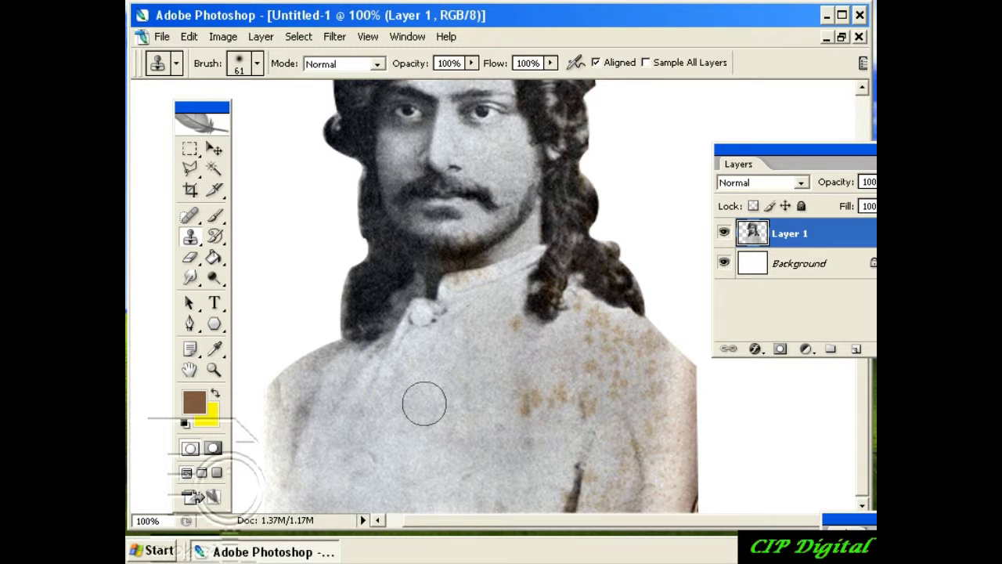
{"action": "left_click", "coordinate": [424, 402], "text": "alt"}
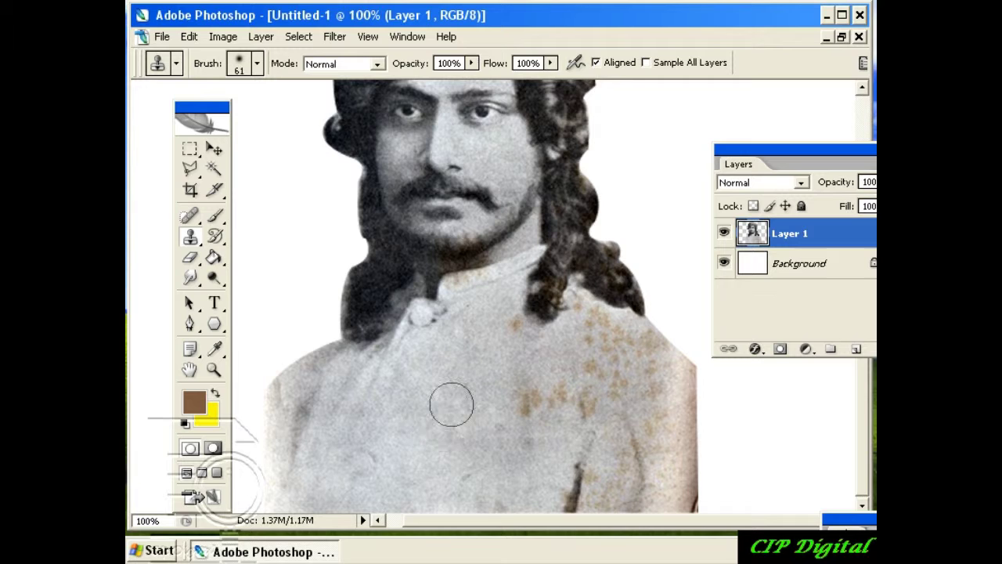
{"action": "mouse_move", "coordinate": [548, 402]}
{"action": "left_mouse_down"}
{"action": "mouse_move", "coordinate": [590, 397]}
{"action": "mouse_move", "coordinate": [539, 411]}
{"action": "mouse_move", "coordinate": [534, 371]}
{"action": "mouse_move", "coordinate": [615, 369]}
{"action": "mouse_move", "coordinate": [652, 415]}
{"action": "mouse_move", "coordinate": [653, 385]}
{"action": "left_mouse_up"}
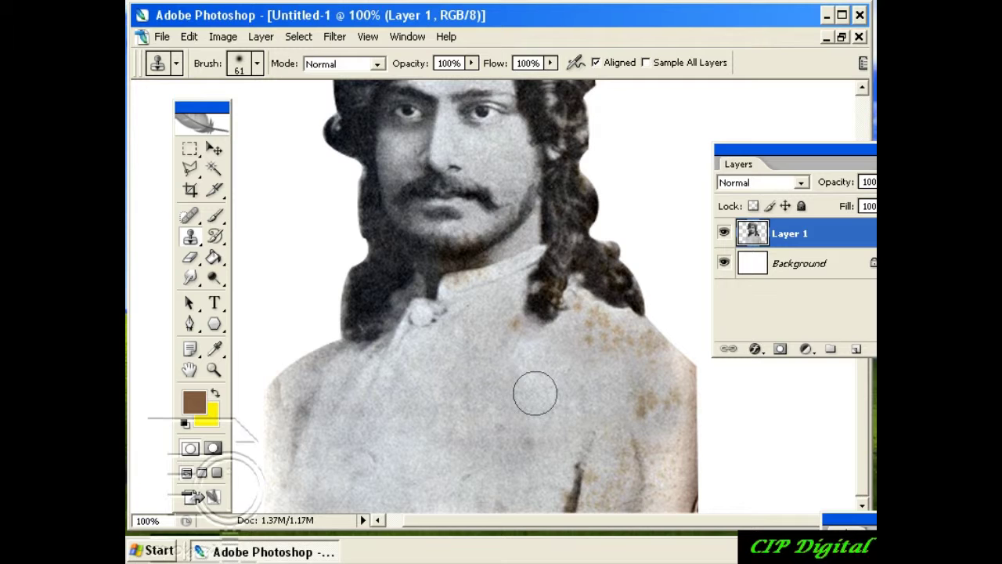
{"action": "mouse_move", "coordinate": [610, 347]}
{"action": "left_mouse_down"}
{"action": "mouse_move", "coordinate": [631, 347]}
{"action": "mouse_move", "coordinate": [588, 332]}
{"action": "mouse_move", "coordinate": [585, 316]}
{"action": "mouse_move", "coordinate": [558, 347]}
{"action": "mouse_move", "coordinate": [506, 337]}
{"action": "left_mouse_up"}
{"action": "mouse_move", "coordinate": [653, 403]}
{"action": "left_mouse_down"}
{"action": "mouse_move", "coordinate": [650, 351]}
{"action": "mouse_move", "coordinate": [676, 366]}
{"action": "mouse_move", "coordinate": [674, 424]}
{"action": "left_mouse_up"}
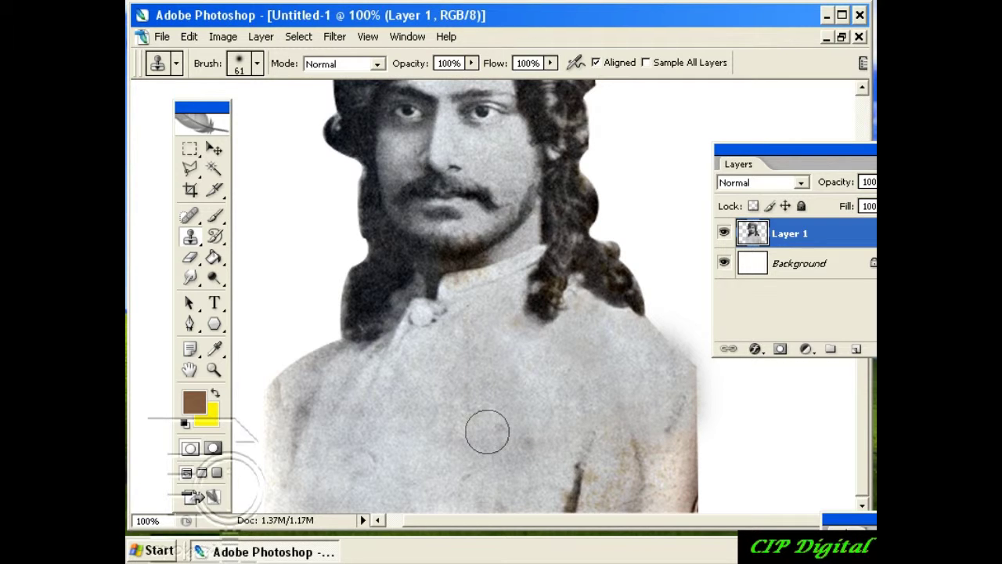
- Clone fresh clean fabric over the lower chest and collar stains, then zoom out to 66.7%
{"action": "left_click", "coordinate": [435, 431], "text": "alt"}
{"action": "mouse_move", "coordinate": [518, 442]}
{"action": "left_mouse_down"}
{"action": "mouse_move", "coordinate": [588, 472]}
{"action": "mouse_move", "coordinate": [576, 495]}
{"action": "mouse_move", "coordinate": [681, 504]}
{"action": "mouse_move", "coordinate": [649, 482]}
{"action": "mouse_move", "coordinate": [622, 441]}
{"action": "left_mouse_up"}
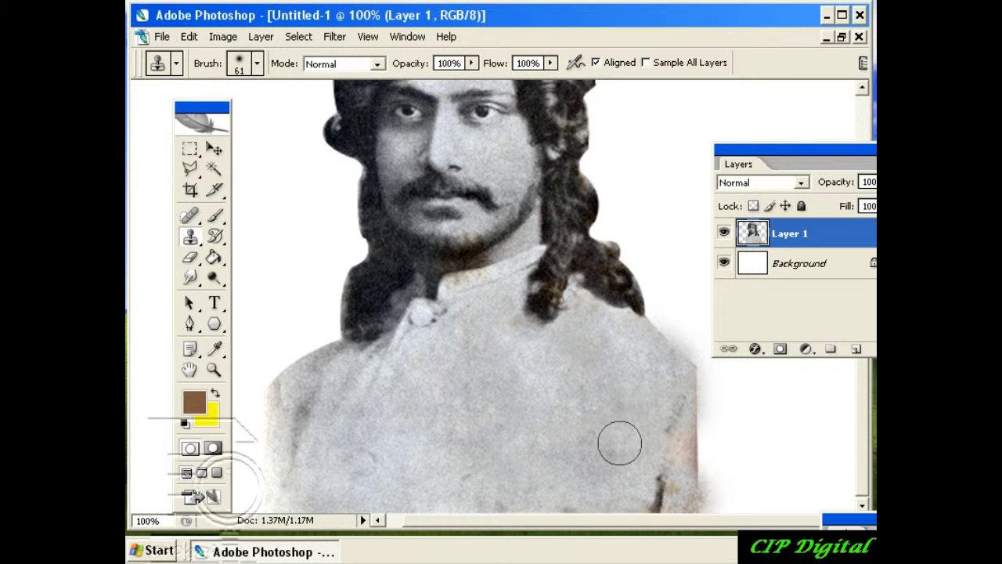
{"action": "mouse_move", "coordinate": [655, 483]}
{"action": "left_mouse_down"}
{"action": "mouse_move", "coordinate": [648, 507]}
{"action": "mouse_move", "coordinate": [691, 503]}
{"action": "mouse_move", "coordinate": [678, 391]}
{"action": "left_mouse_up"}
{"action": "mouse_move", "coordinate": [492, 262]}
{"action": "left_mouse_down"}
{"action": "mouse_move", "coordinate": [478, 261]}
{"action": "mouse_move", "coordinate": [486, 274]}
{"action": "left_mouse_up"}
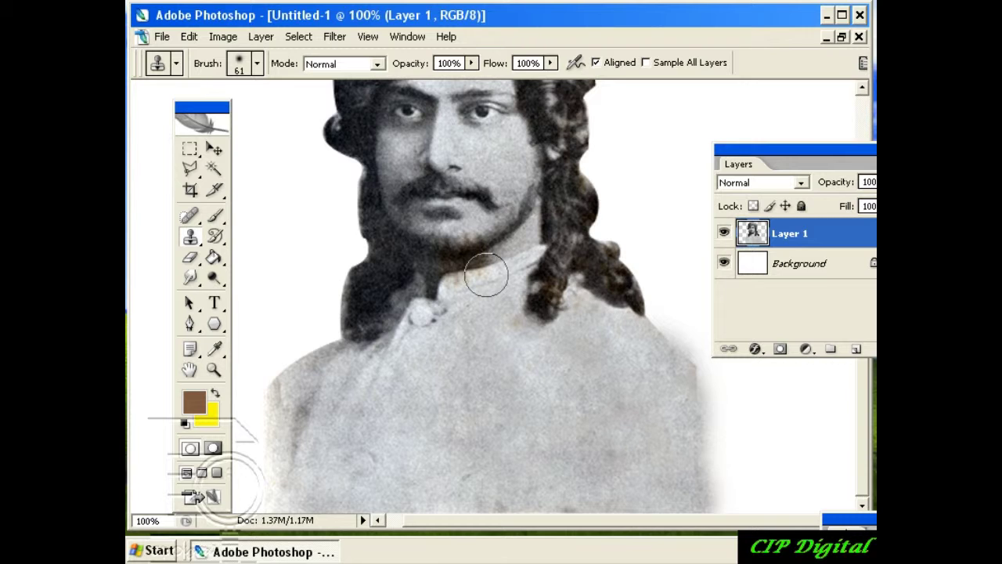
{"action": "mouse_move", "coordinate": [486, 274]}
{"action": "left_mouse_down"}
{"action": "mouse_move", "coordinate": [488, 353]}
{"action": "mouse_move", "coordinate": [459, 365]}
{"action": "mouse_move", "coordinate": [473, 286]}
{"action": "mouse_move", "coordinate": [493, 379]}
{"action": "left_mouse_up"}
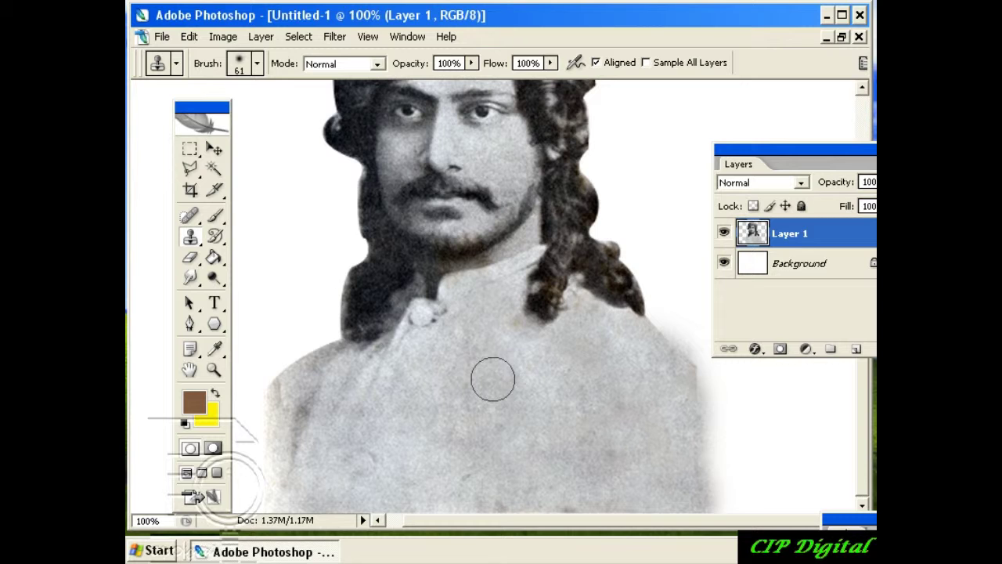
{"action": "key", "text": "ctrl+minus"}
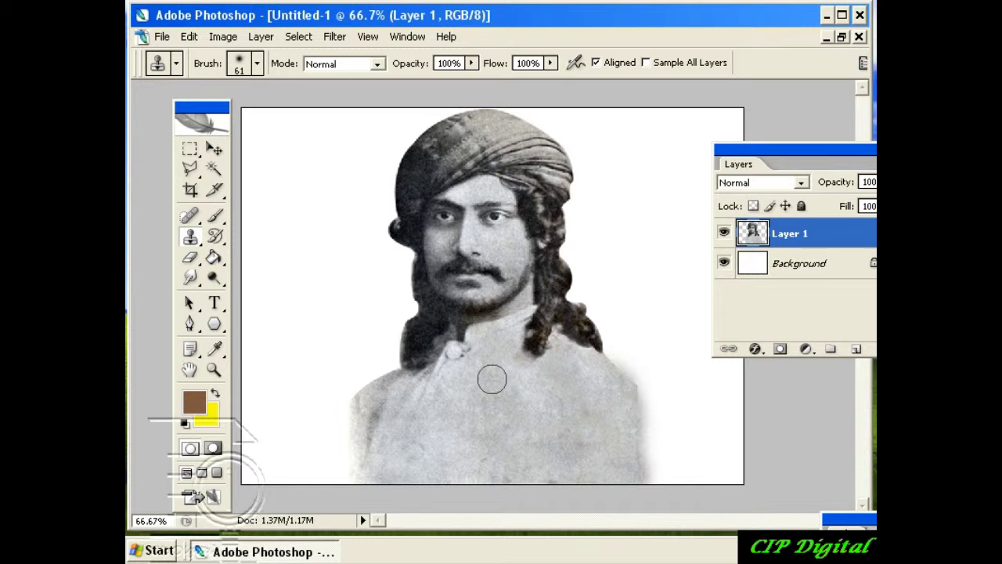
- Float the canvas window, bring back T_0020C.JPG and clear its head selection
{"action": "left_click", "coordinate": [841, 37]}
{"action": "left_click_drag", "start_coordinate": [457, 98], "coordinate": [524, 120]}
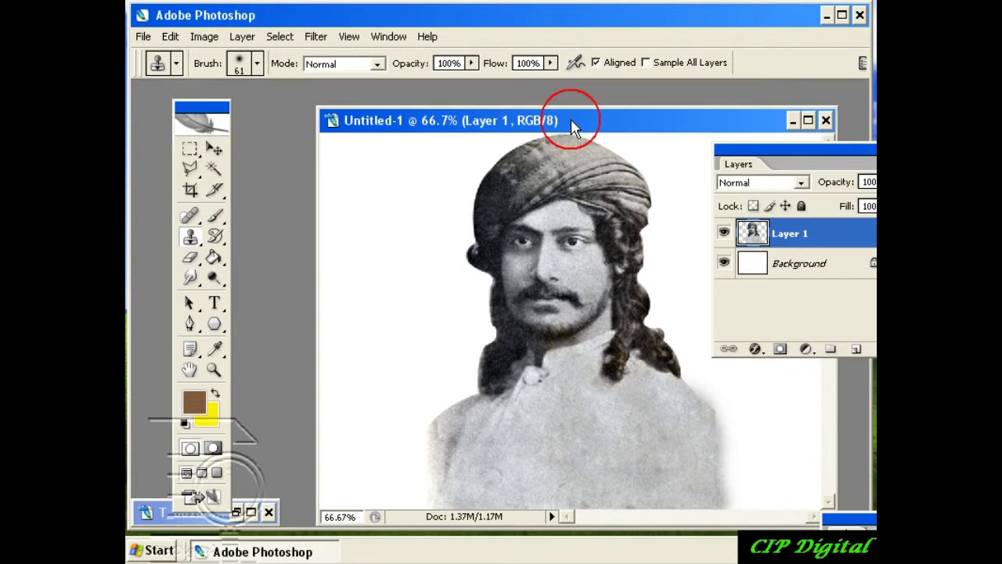
{"action": "left_click", "coordinate": [251, 513]}
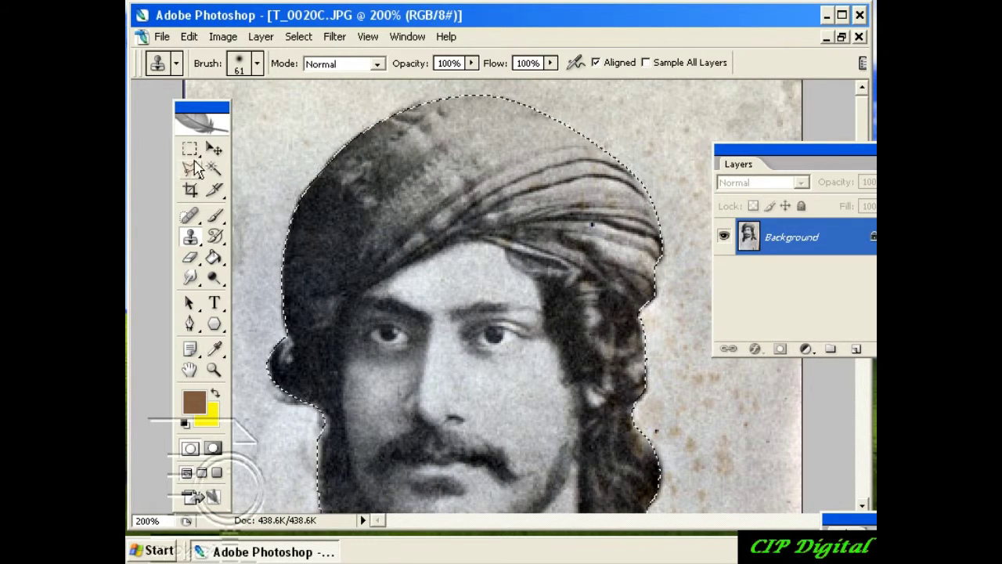
{"action": "left_click", "coordinate": [189, 148]}
{"action": "left_click", "coordinate": [291, 172]}
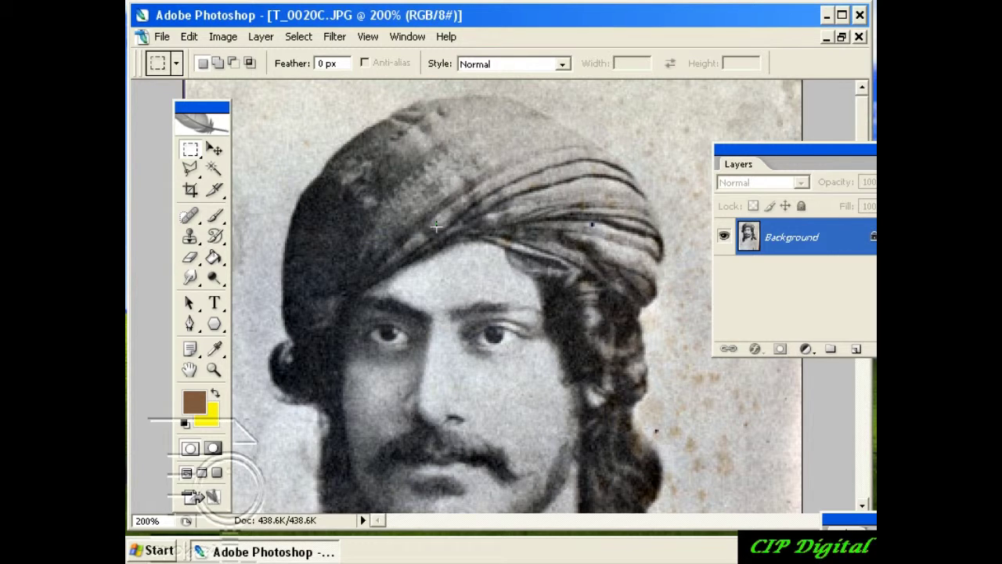
- Maximize T_0020C.JPG to fill the workspace and zoom out to see it whole
{"action": "left_click", "coordinate": [841, 37]}
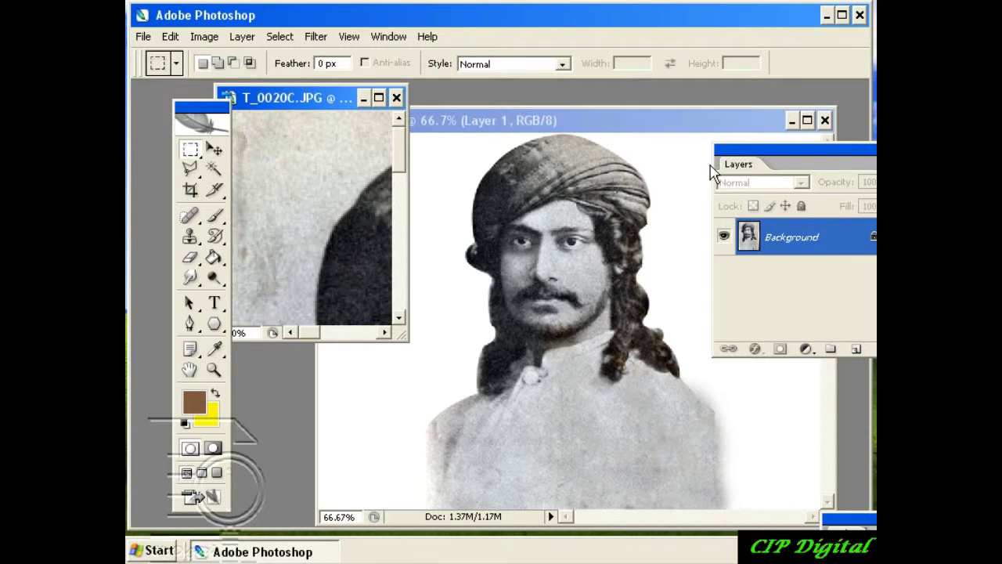
{"action": "left_click", "coordinate": [378, 98]}
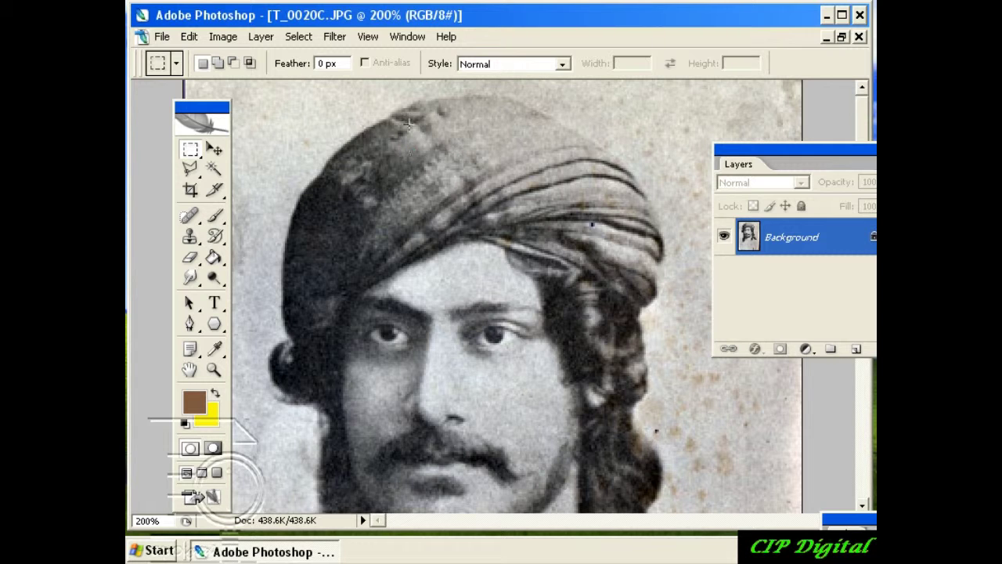
{"action": "left_click", "coordinate": [214, 370]}
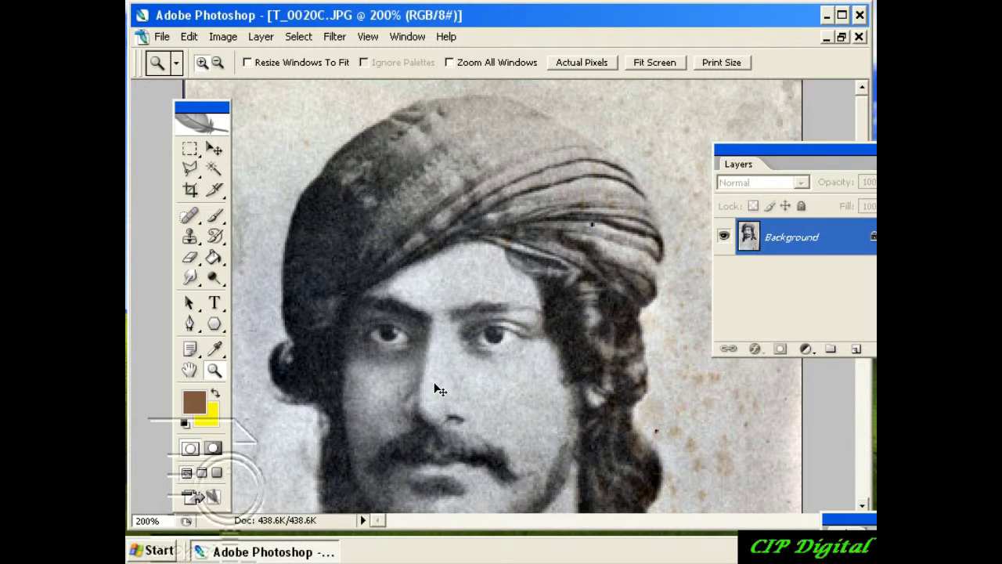
{"action": "key", "text": "ctrl+minus"}
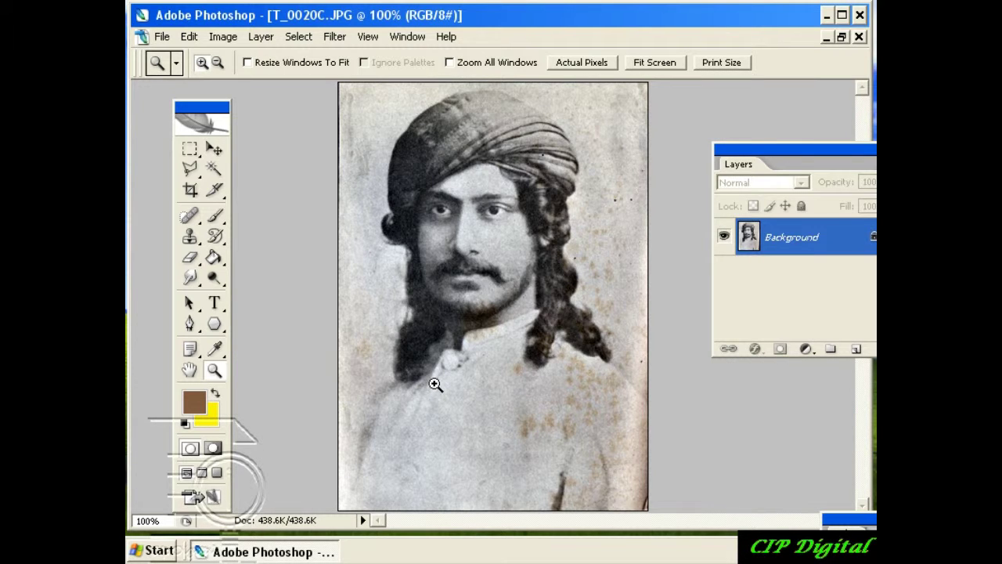
- Arrange the original and restored portrait windows, moving the Layers and Tools panels aside
{"action": "left_click", "coordinate": [842, 37]}
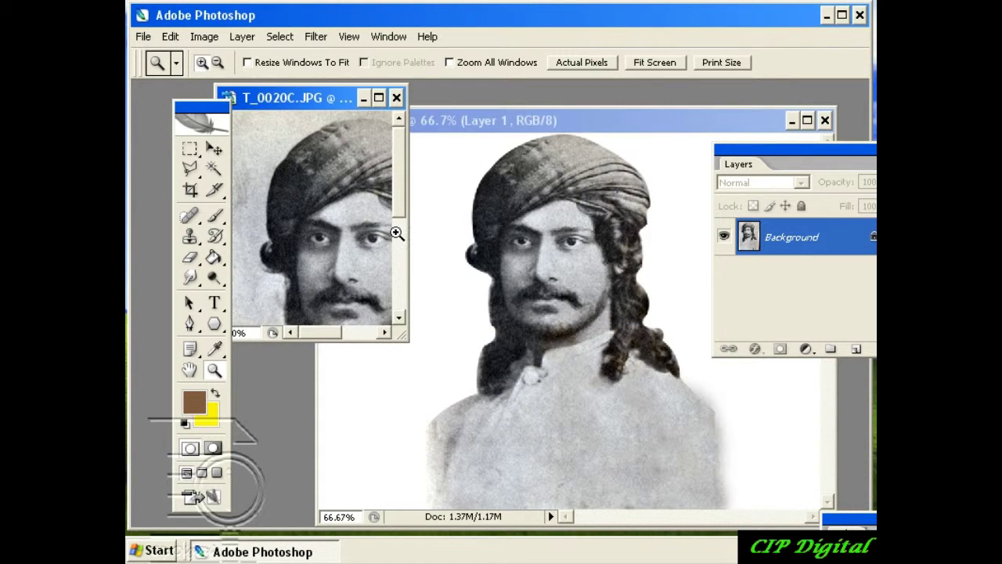
{"action": "left_click_drag", "start_coordinate": [406, 337], "coordinate": [473, 525]}
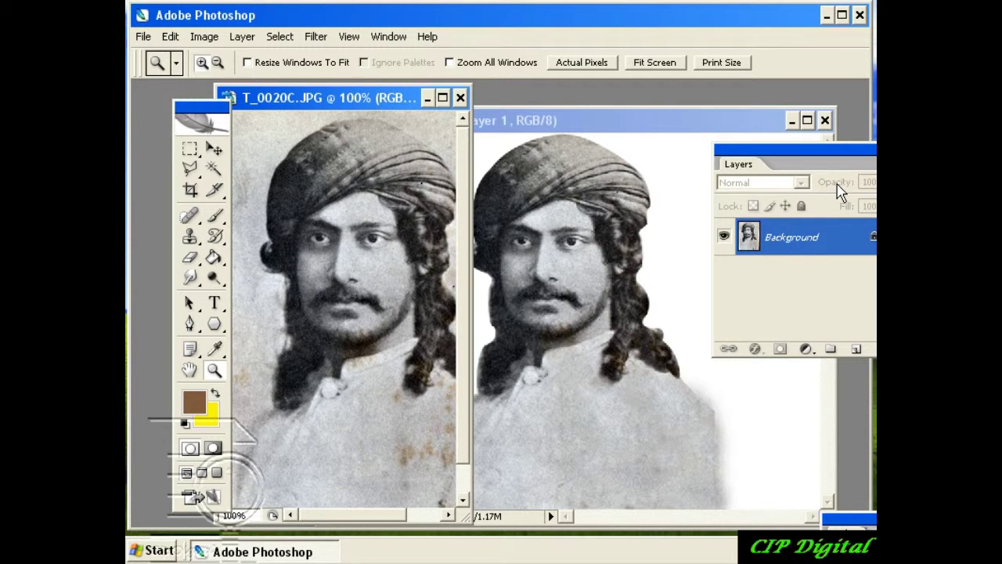
{"action": "left_click", "coordinate": [643, 130]}
{"action": "left_click_drag", "start_coordinate": [599, 130], "coordinate": [707, 109]}
{"action": "left_click_drag", "start_coordinate": [424, 295], "coordinate": [537, 305]}
{"action": "left_click_drag", "start_coordinate": [681, 109], "coordinate": [618, 131]}
{"action": "left_click_drag", "start_coordinate": [766, 159], "coordinate": [693, 535]}
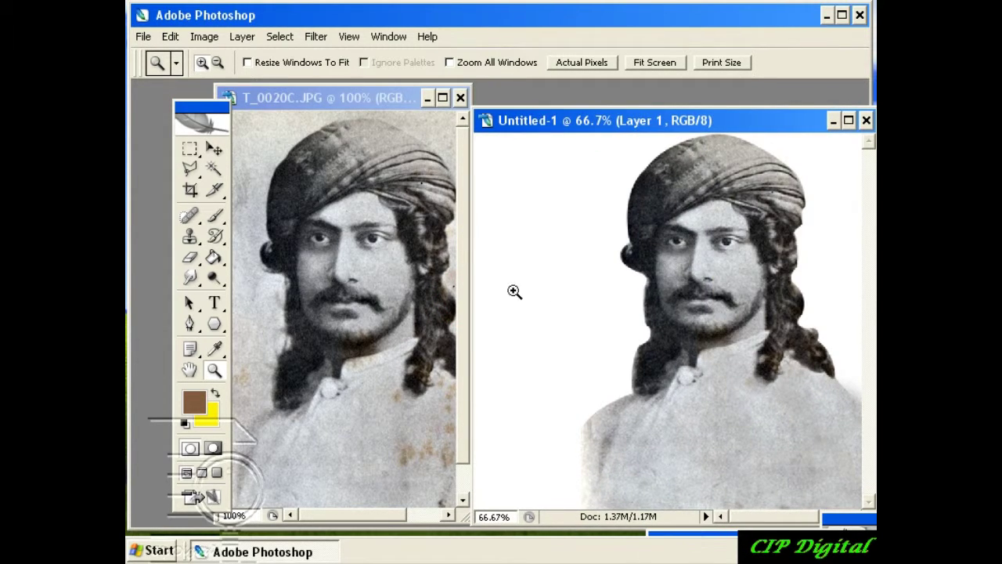
{"action": "left_click_drag", "start_coordinate": [390, 102], "coordinate": [405, 128]}
{"action": "mouse_move", "coordinate": [575, 122]}
{"action": "left_mouse_down"}
{"action": "mouse_move", "coordinate": [541, 117]}
{"action": "mouse_move", "coordinate": [580, 124]}
{"action": "left_mouse_up"}
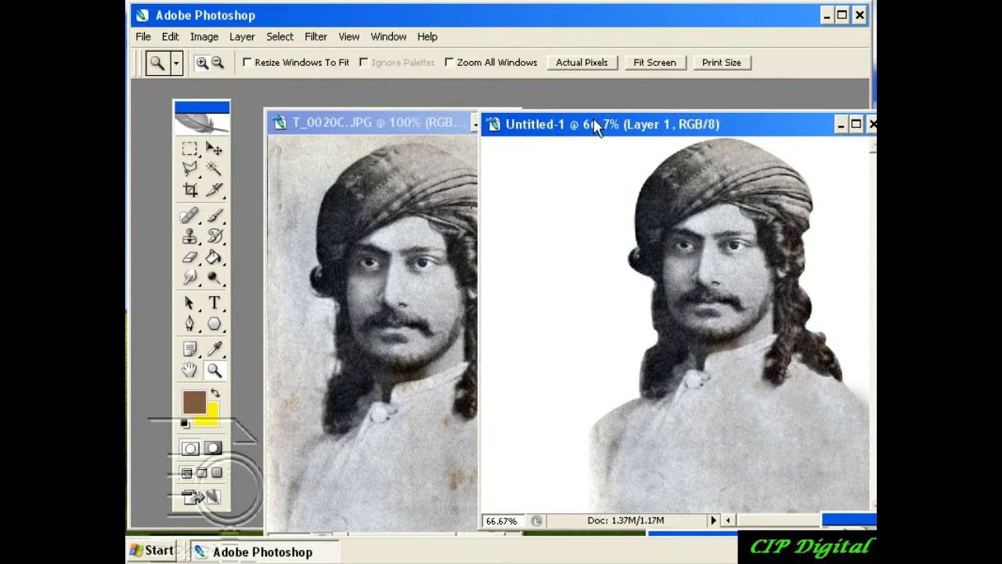
{"action": "left_click", "coordinate": [429, 137]}
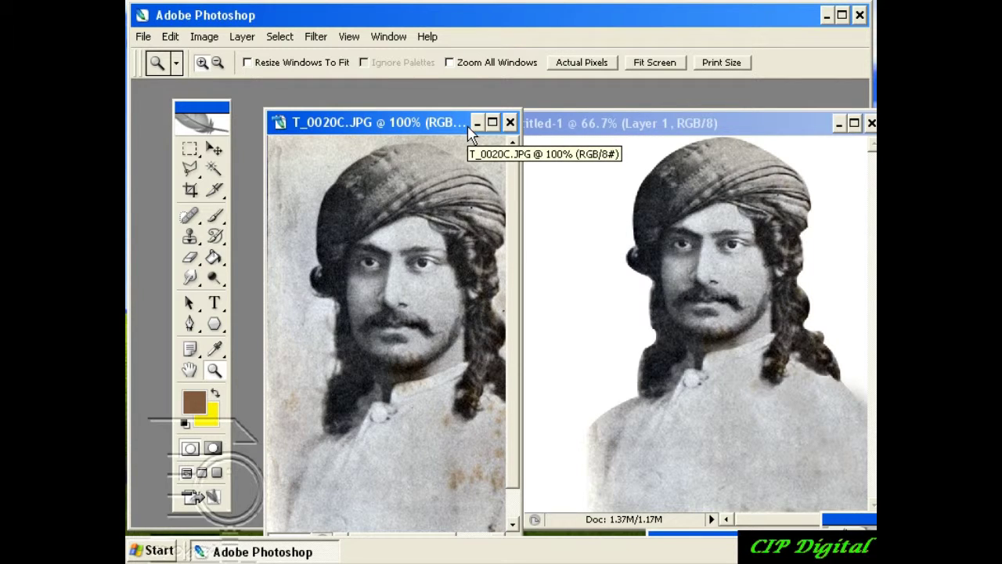
{"action": "left_click_drag", "start_coordinate": [263, 320], "coordinate": [215, 324]}
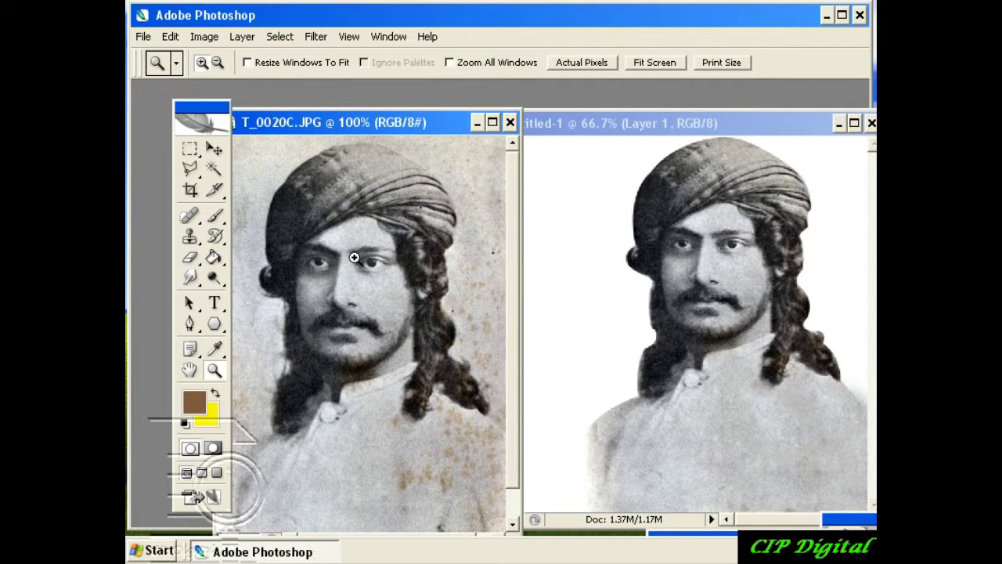
{"action": "left_click_drag", "start_coordinate": [215, 108], "coordinate": [143, 129]}
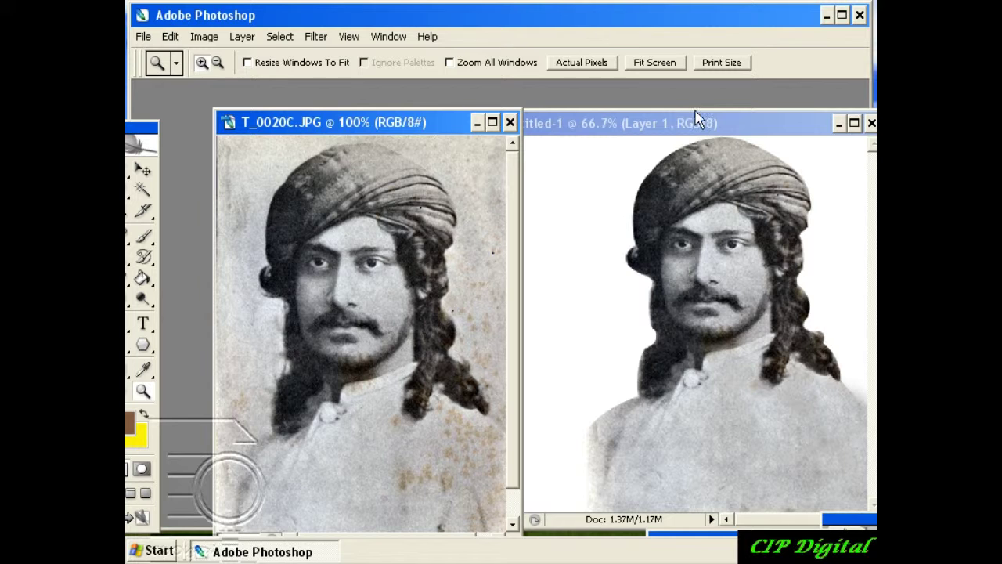
- Place the two portraits side by side and switch between them to compare
{"action": "left_click_drag", "start_coordinate": [414, 122], "coordinate": [365, 110]}
{"action": "mouse_move", "coordinate": [588, 127]}
{"action": "left_mouse_down"}
{"action": "mouse_move", "coordinate": [645, 128]}
{"action": "mouse_move", "coordinate": [606, 125]}
{"action": "left_mouse_up"}
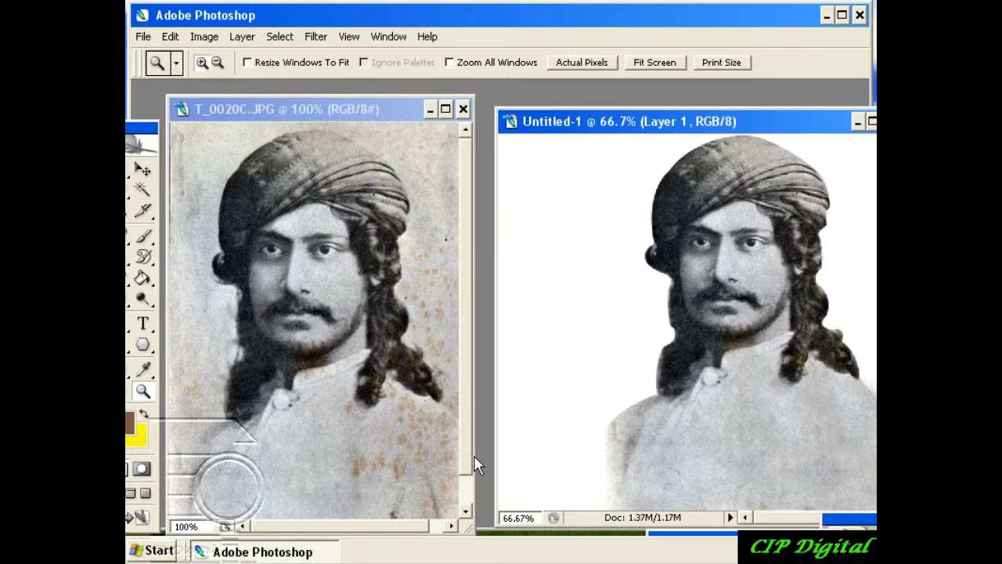
{"action": "left_click_drag", "start_coordinate": [693, 124], "coordinate": [571, 122]}
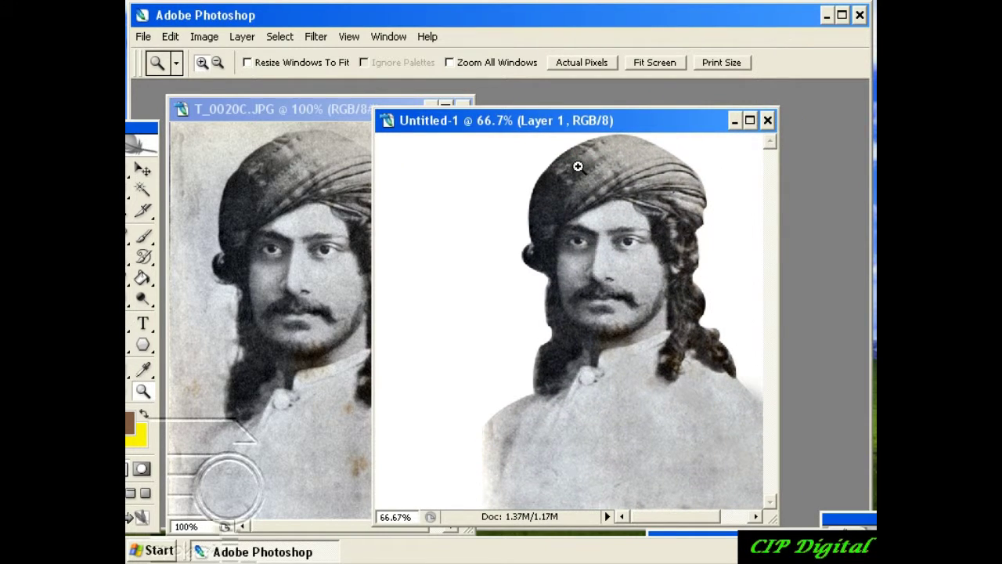
{"action": "left_click", "coordinate": [347, 114]}
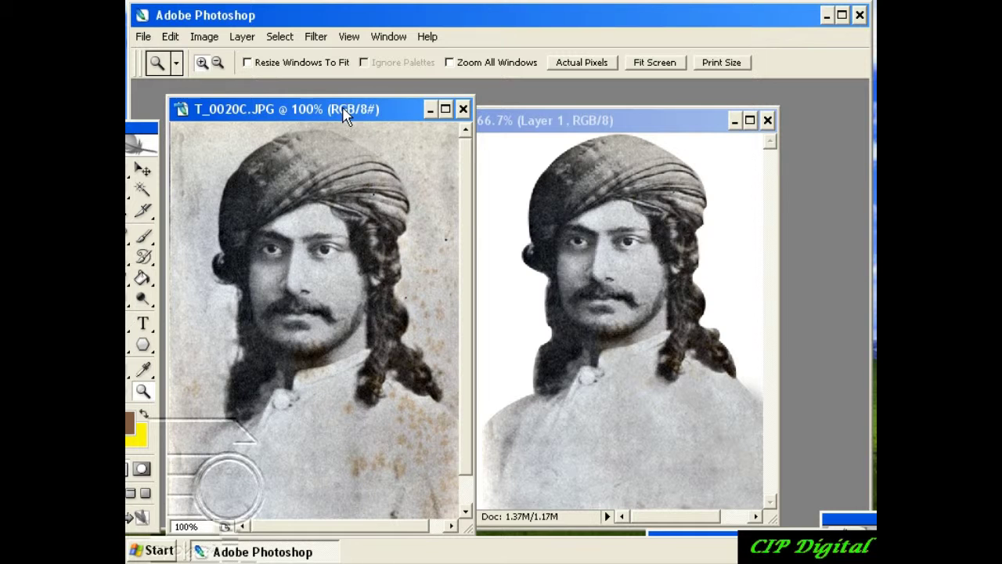
{"action": "left_click_drag", "start_coordinate": [599, 128], "coordinate": [655, 123]}
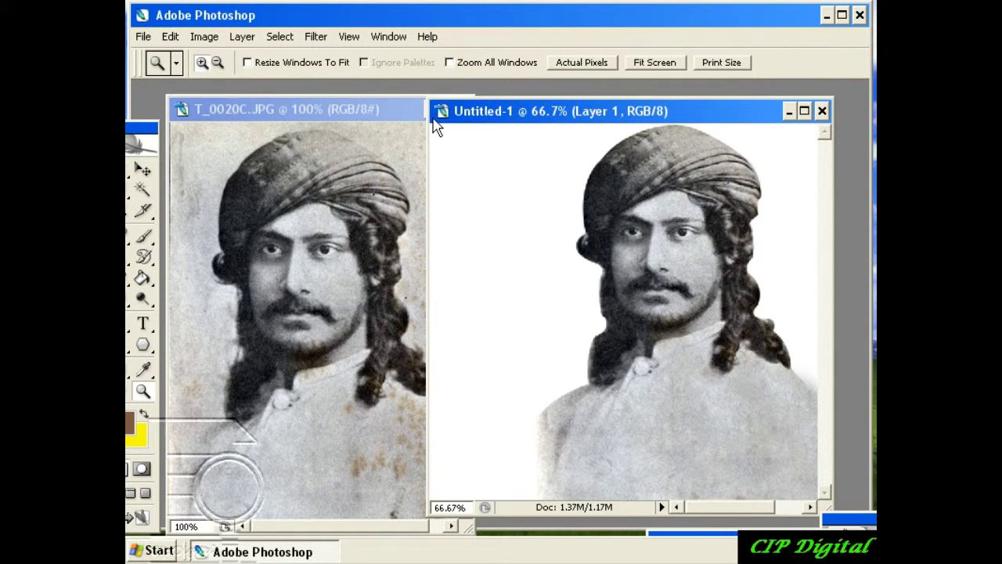
{"action": "left_click", "coordinate": [395, 134]}
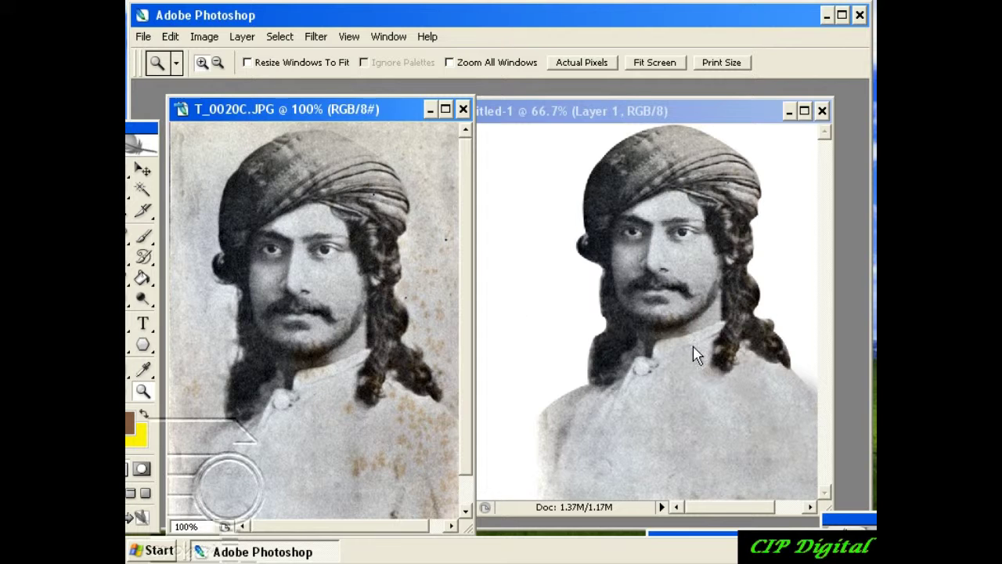
{"action": "left_click", "coordinate": [678, 116]}
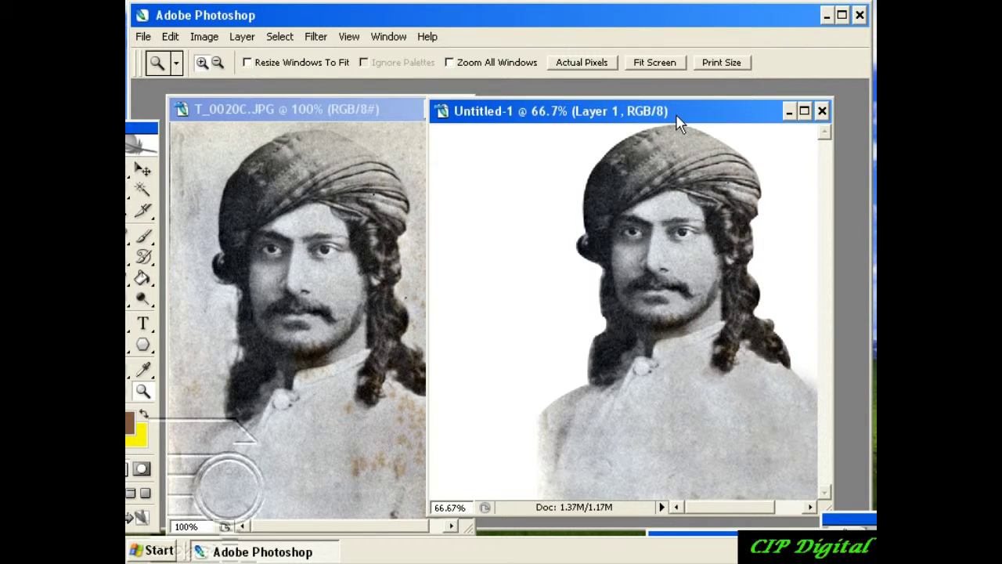
{"action": "left_click", "coordinate": [373, 114]}
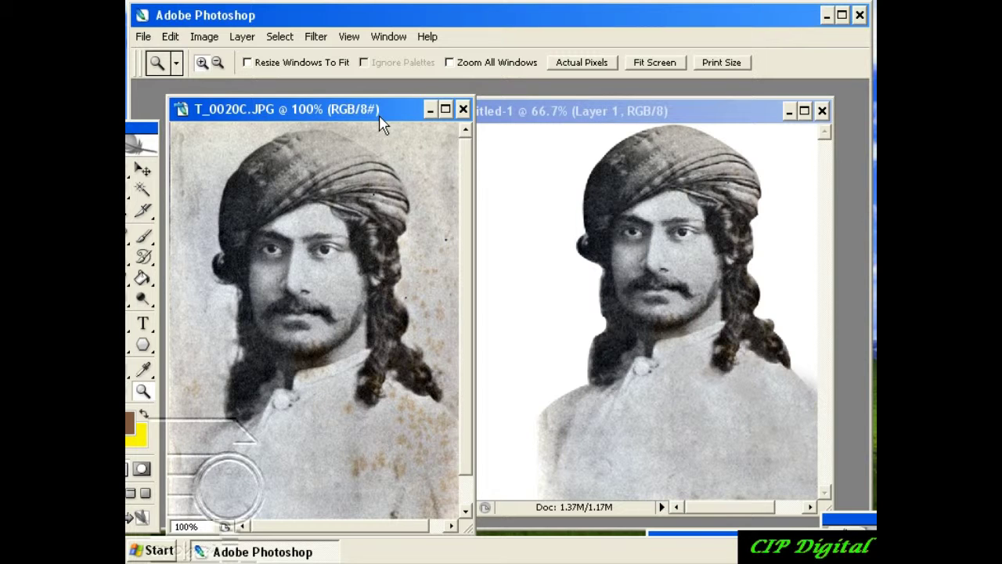
- Close T_0020C.JPG and Untitled-1 without saving either
{"action": "left_click", "coordinate": [463, 109]}
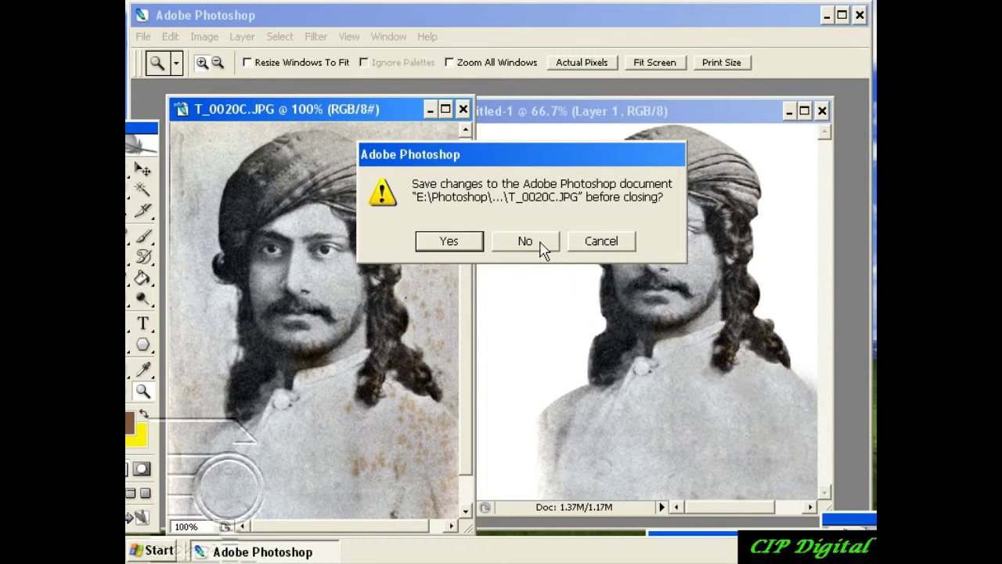
{"action": "left_click", "coordinate": [539, 244]}
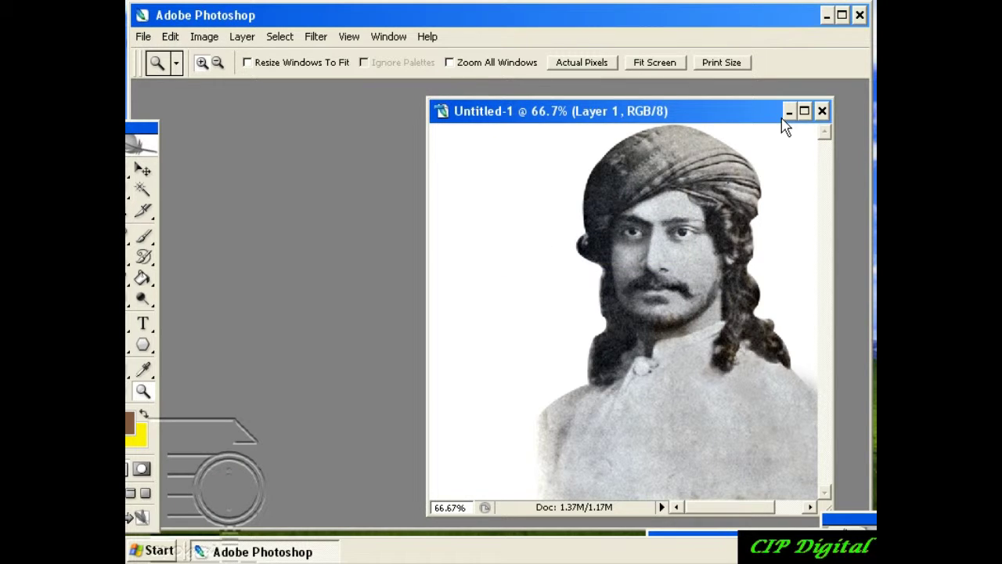
{"action": "left_click", "coordinate": [822, 110]}
{"action": "left_click", "coordinate": [532, 235]}
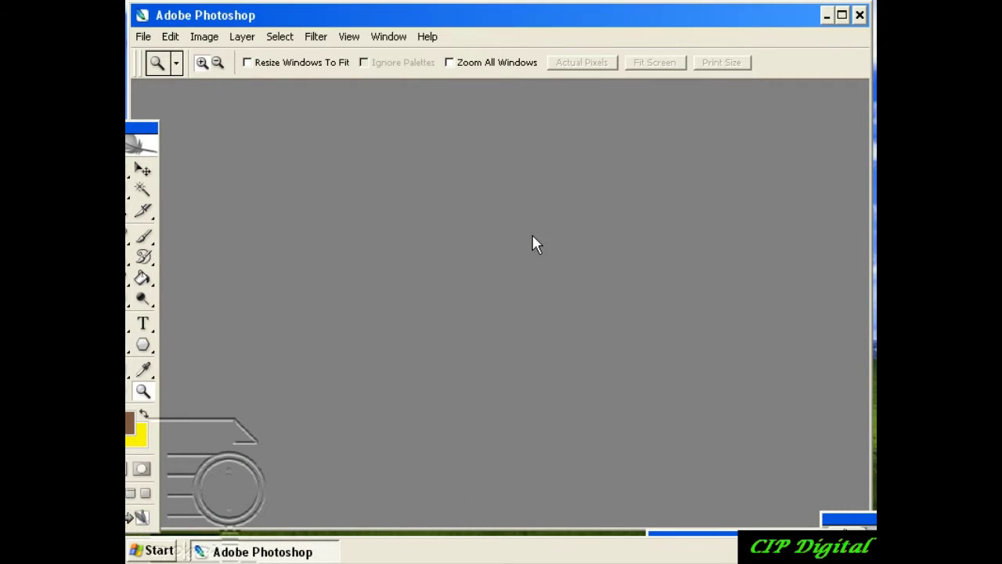
- Open waterlilies.jpg from the old image folder, maximize it and zoom to 50%
{"action": "left_click", "coordinate": [143, 36]}
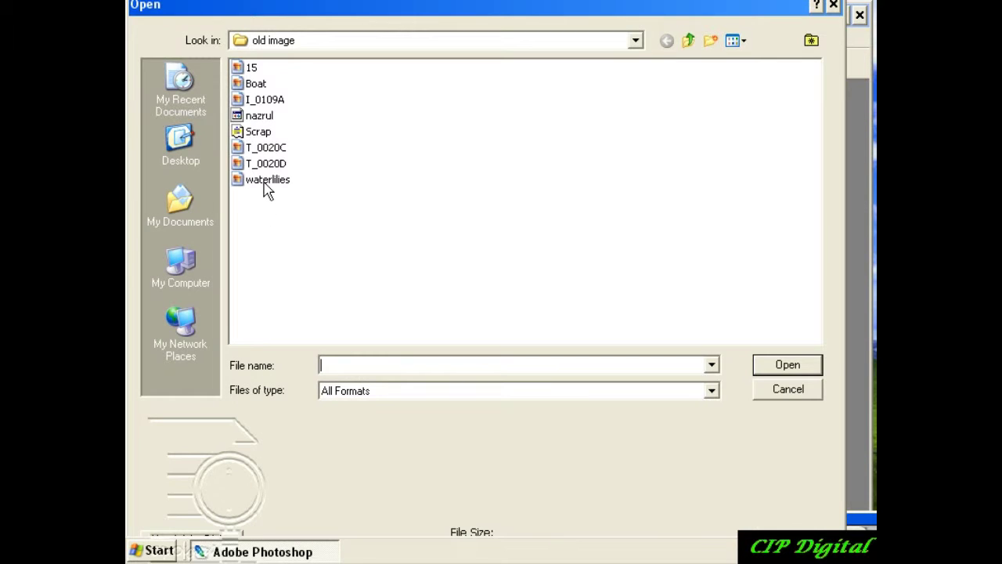
{"action": "left_click", "coordinate": [266, 180]}
{"action": "left_click", "coordinate": [261, 117]}
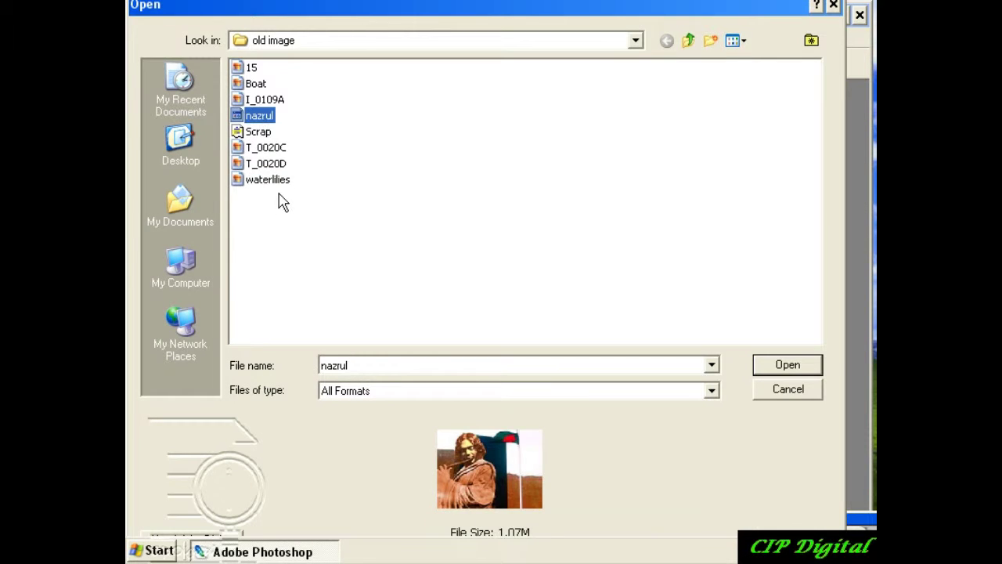
{"action": "left_click", "coordinate": [276, 166]}
{"action": "left_click", "coordinate": [279, 182]}
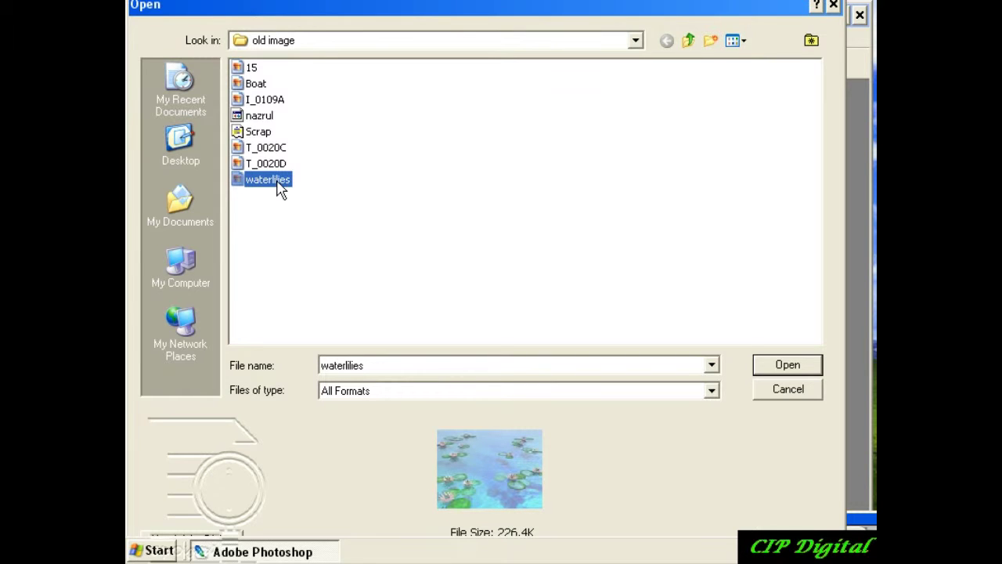
{"action": "left_click", "coordinate": [789, 373]}
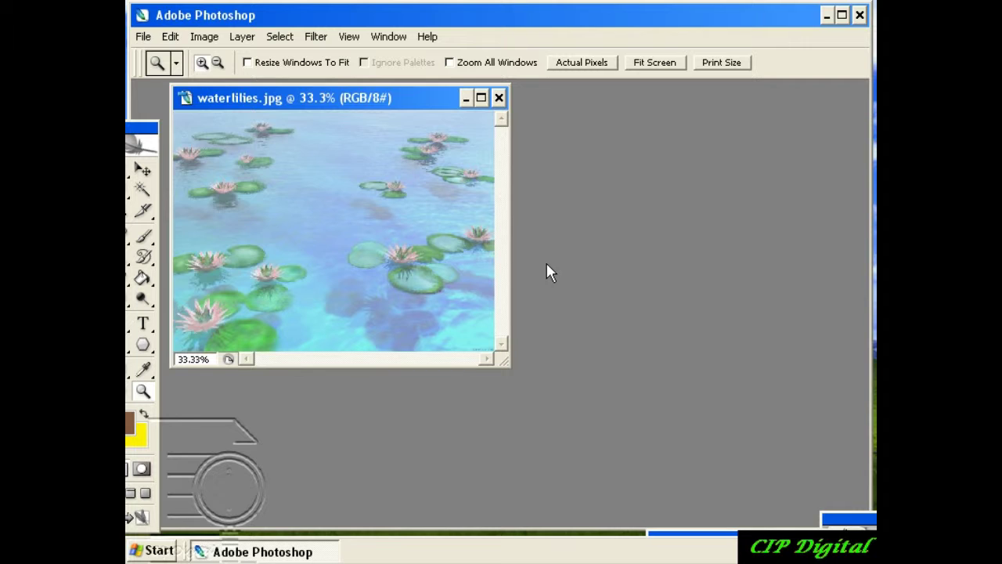
{"action": "left_click", "coordinate": [483, 98]}
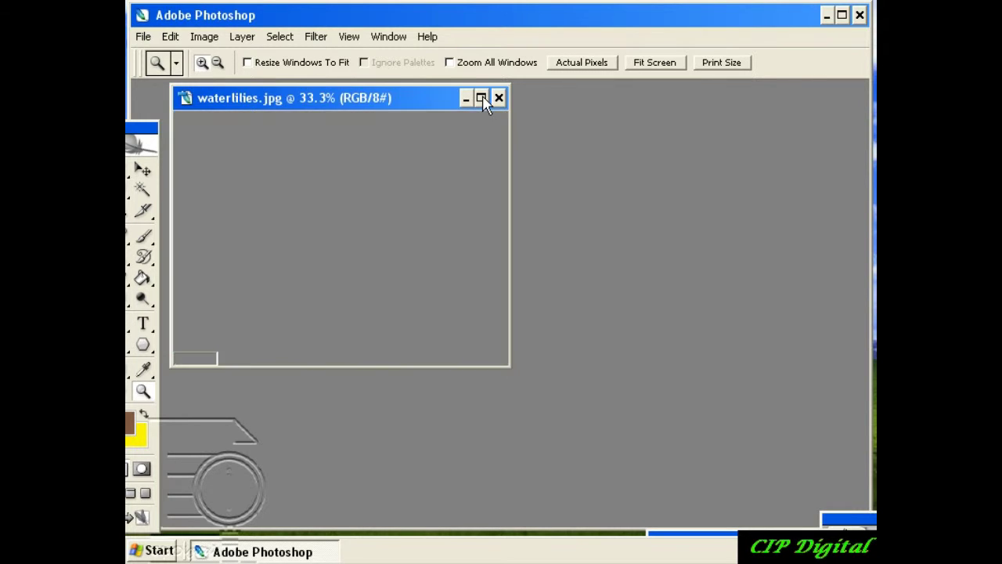
{"action": "left_click", "coordinate": [486, 357]}
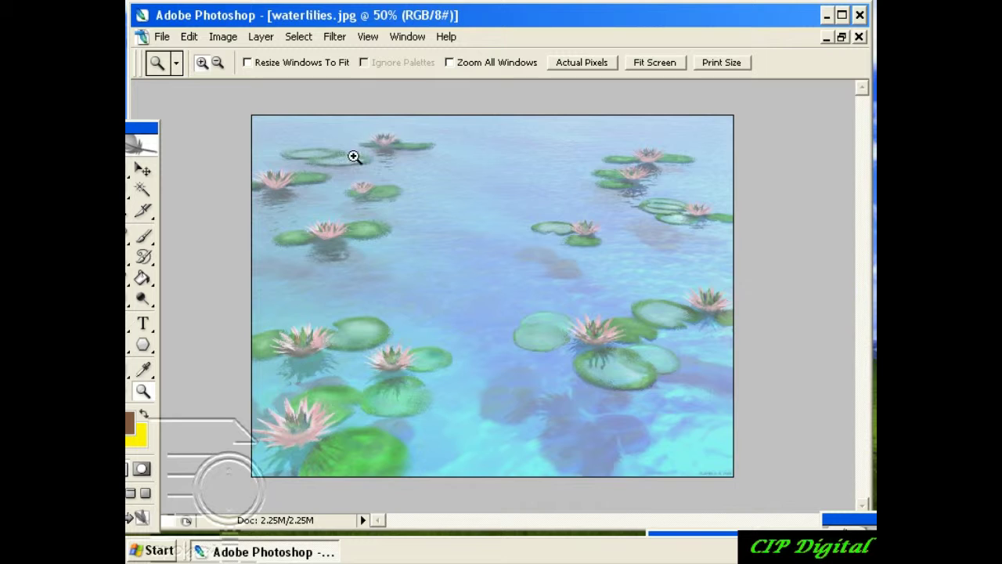
- Apply Brightness/Contrast to the waterlilies photo with brightness -19 and contrast +51
{"action": "left_click_drag", "start_coordinate": [150, 128], "coordinate": [198, 102]}
{"action": "left_click", "coordinate": [223, 36]}
{"action": "mouse_move", "coordinate": [255, 83]}
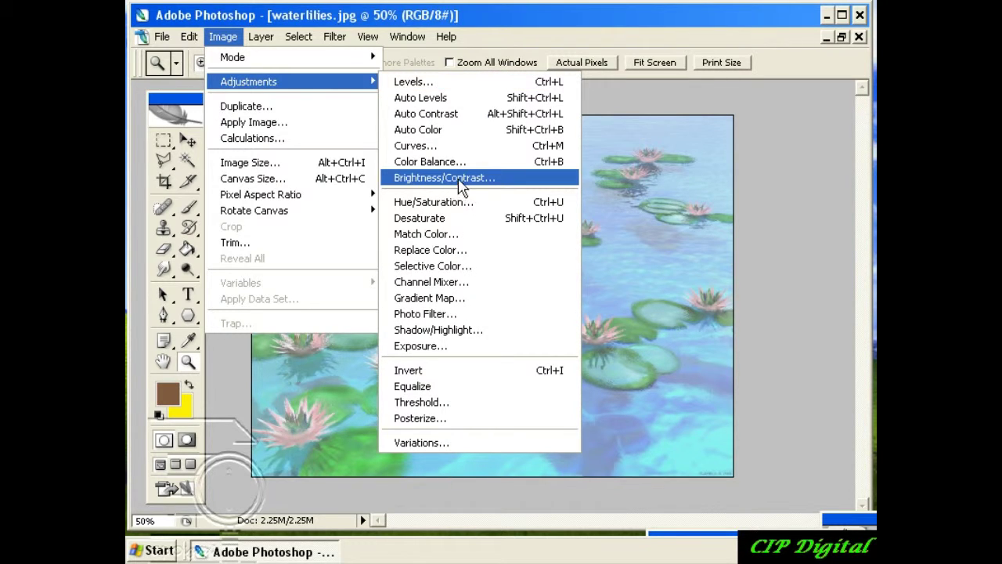
{"action": "left_click", "coordinate": [485, 179]}
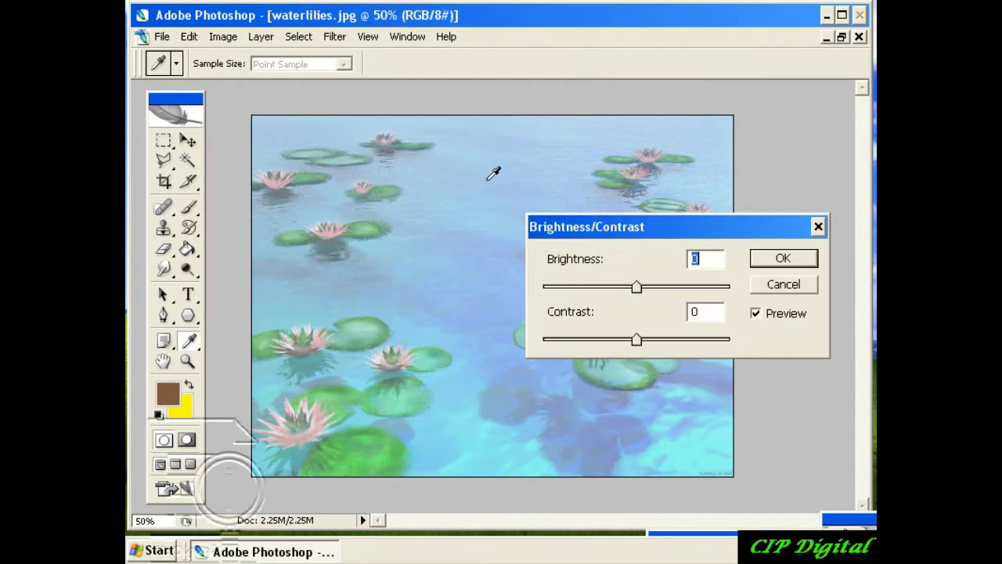
{"action": "left_click_drag", "start_coordinate": [636, 228], "coordinate": [600, 414]}
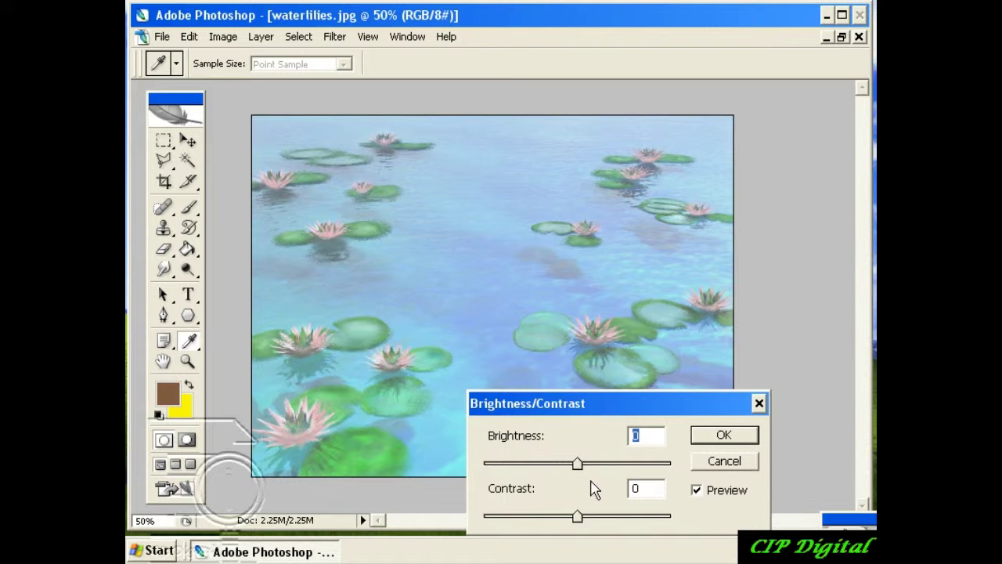
{"action": "mouse_move", "coordinate": [577, 464]}
{"action": "left_mouse_down"}
{"action": "mouse_move", "coordinate": [609, 465]}
{"action": "mouse_move", "coordinate": [568, 464]}
{"action": "left_mouse_up"}
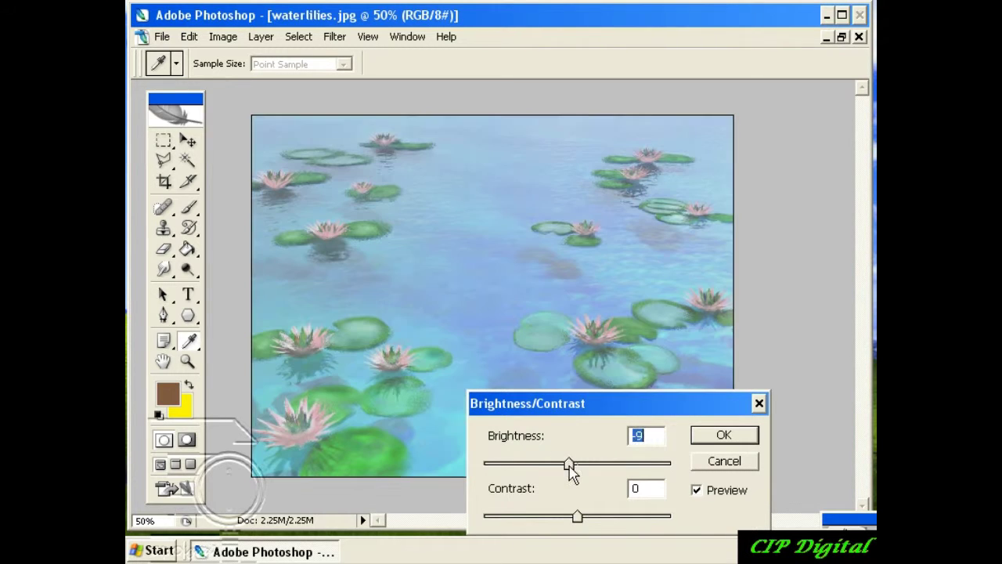
{"action": "left_click_drag", "start_coordinate": [577, 516], "coordinate": [626, 522]}
{"action": "left_click_drag", "start_coordinate": [568, 464], "coordinate": [562, 469]}
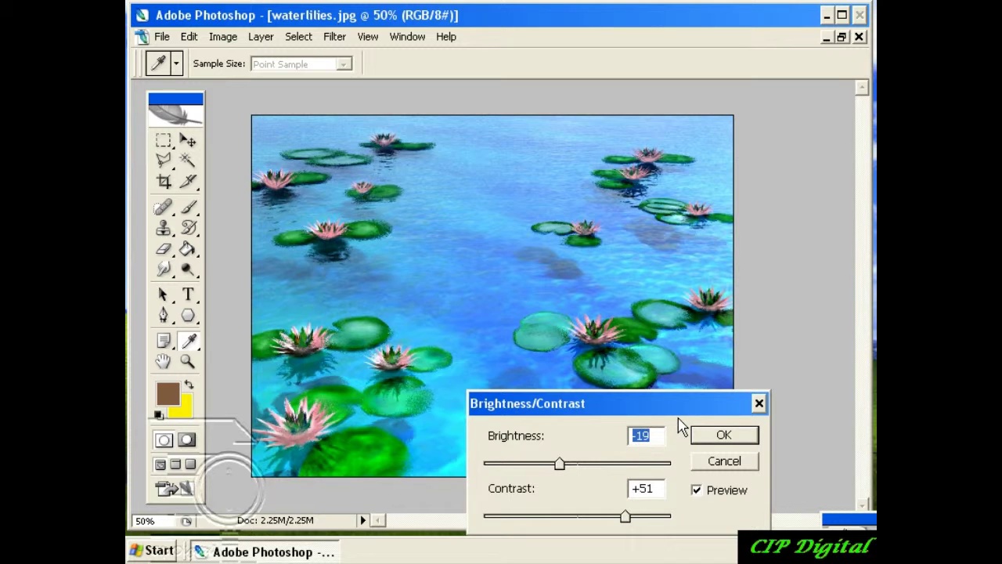
{"action": "left_click", "coordinate": [715, 441]}
{"action": "key", "text": "z"}
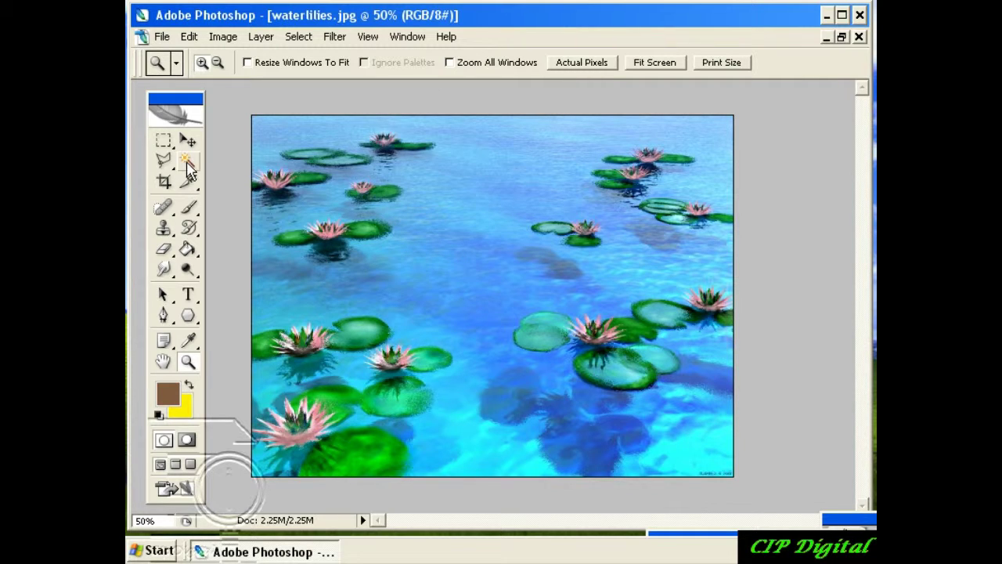
- Float the adjusted waterlilies photo in an enlarged window shifted to the right
{"action": "left_click", "coordinate": [841, 36]}
{"action": "left_click_drag", "start_coordinate": [505, 366], "coordinate": [664, 492]}
{"action": "left_click_drag", "start_coordinate": [458, 98], "coordinate": [596, 109]}
- Open the original waterlilies.jpg alongside it and arrange the windows with the Move tool
{"action": "left_click", "coordinate": [142, 36]}
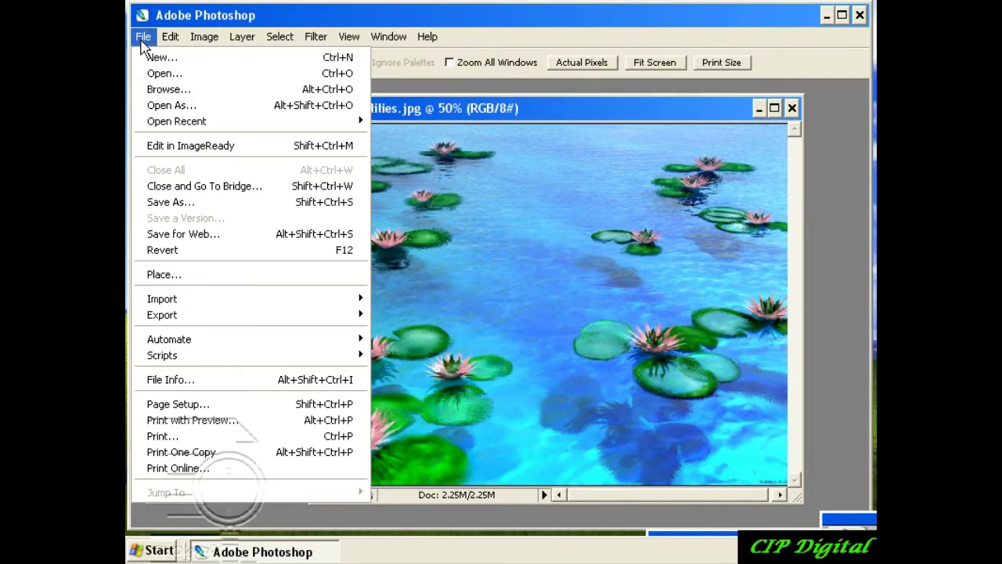
{"action": "left_click", "coordinate": [160, 73]}
{"action": "left_click", "coordinate": [263, 182]}
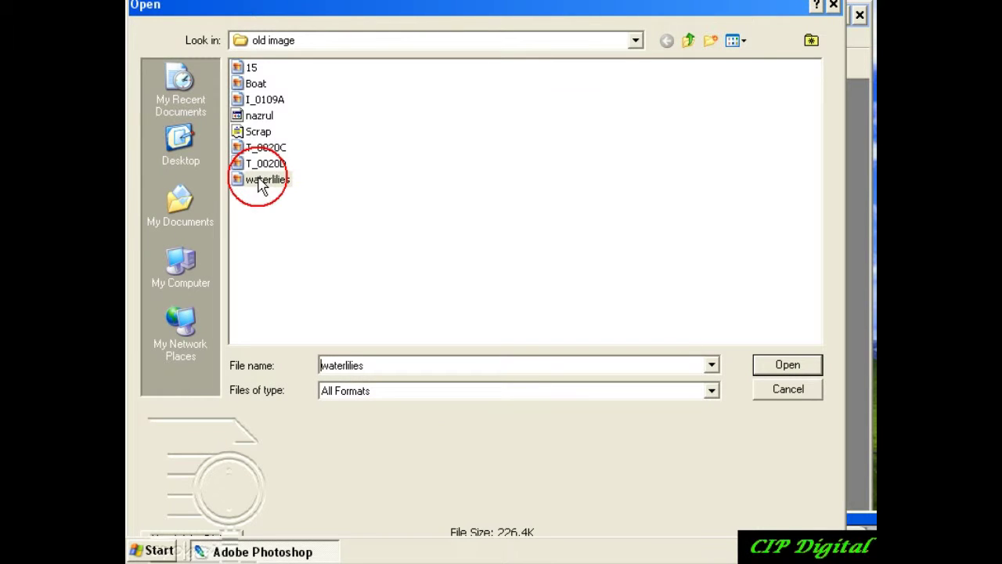
{"action": "left_click", "coordinate": [783, 365]}
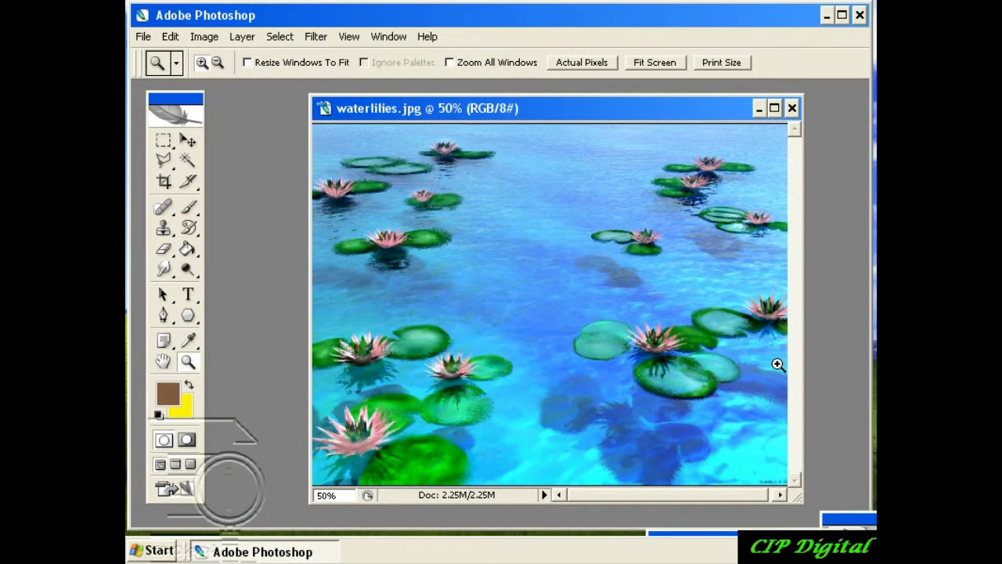
{"action": "left_click", "coordinate": [188, 143]}
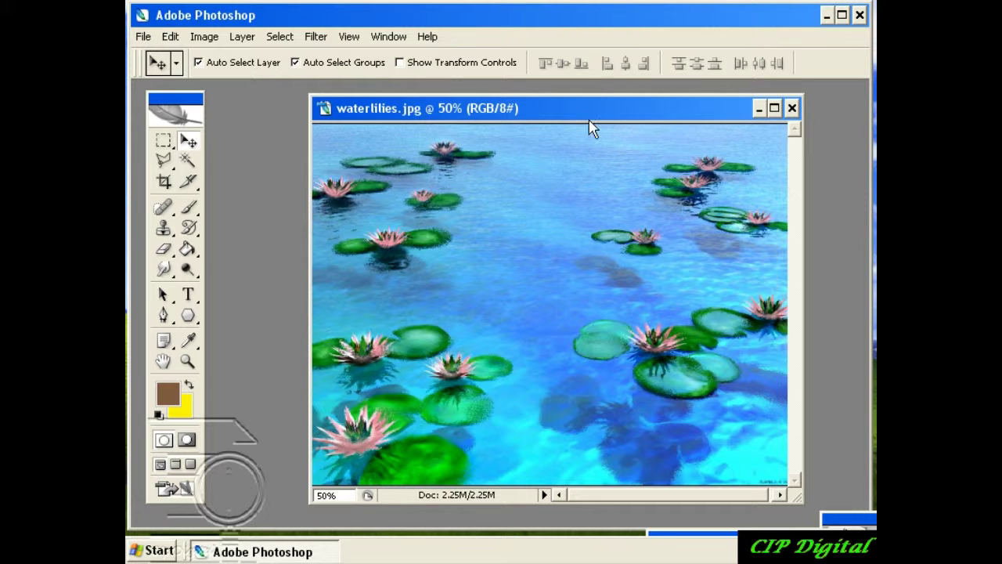
{"action": "left_click_drag", "start_coordinate": [593, 111], "coordinate": [623, 97]}
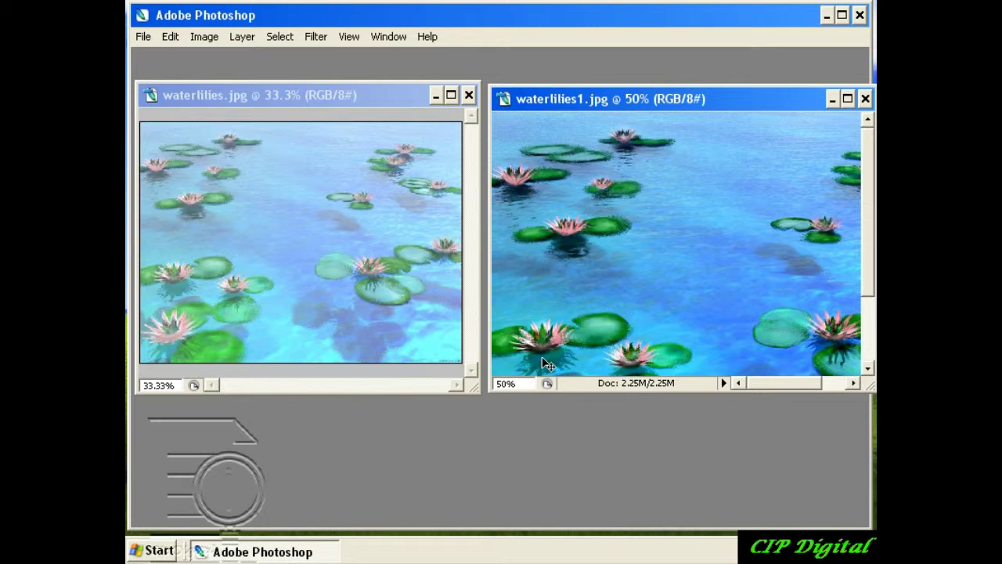
- Close the waterlilies1.jpg and waterlilies.jpg document windows
{"action": "left_click", "coordinate": [369, 101]}
{"action": "left_click", "coordinate": [594, 109]}
{"action": "left_click", "coordinate": [865, 98]}
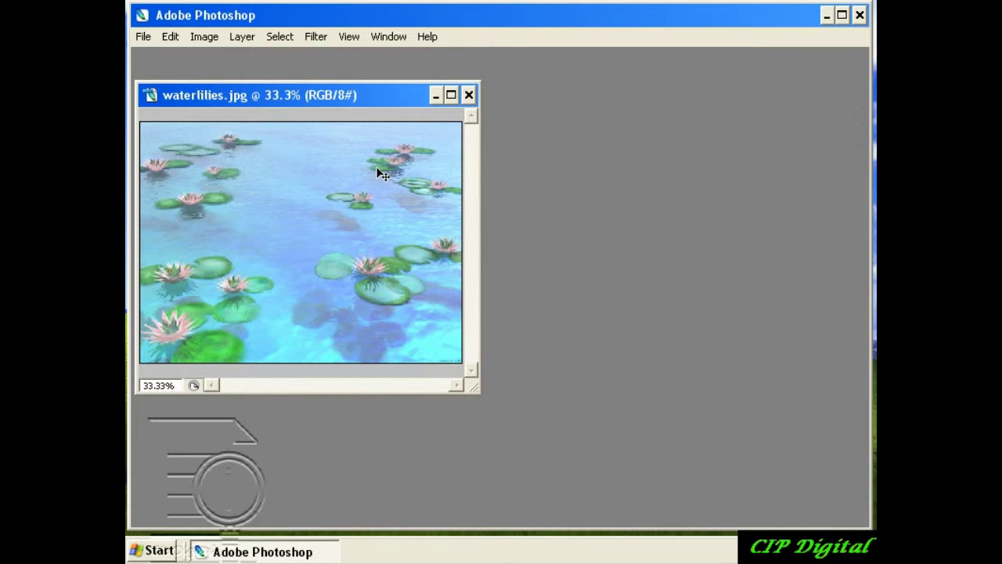
{"action": "left_click", "coordinate": [469, 95]}
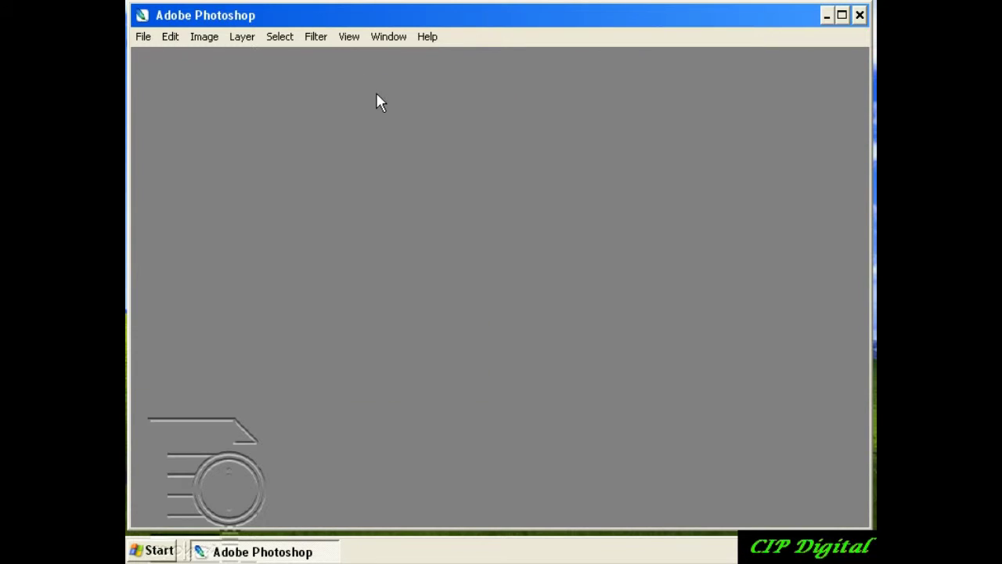
- Open nazrul.psd from the Photoshop > Wrapper folder on Local Disk (E:)
{"action": "left_click", "coordinate": [208, 39]}
{"action": "mouse_move", "coordinate": [143, 36]}
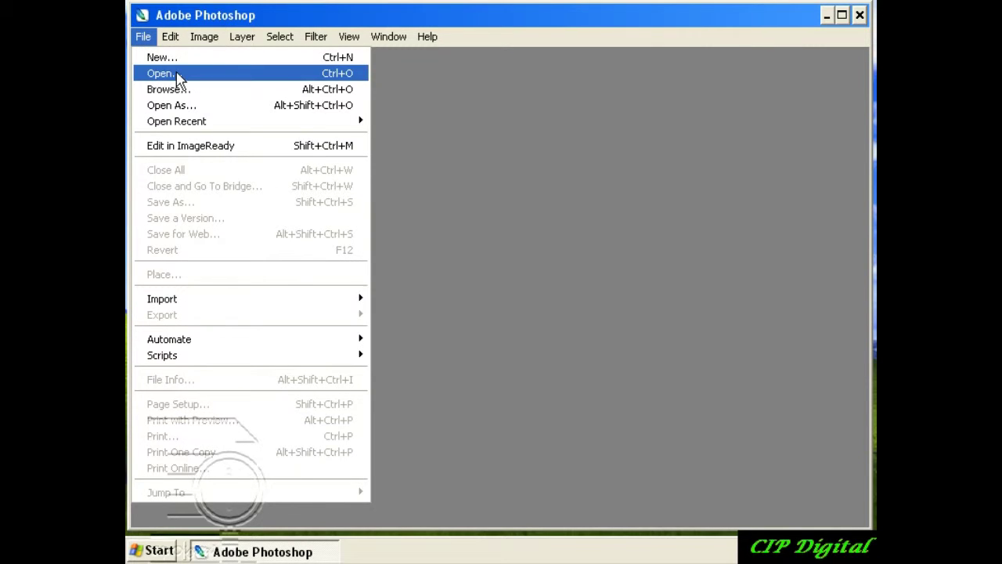
{"action": "left_click", "coordinate": [180, 74]}
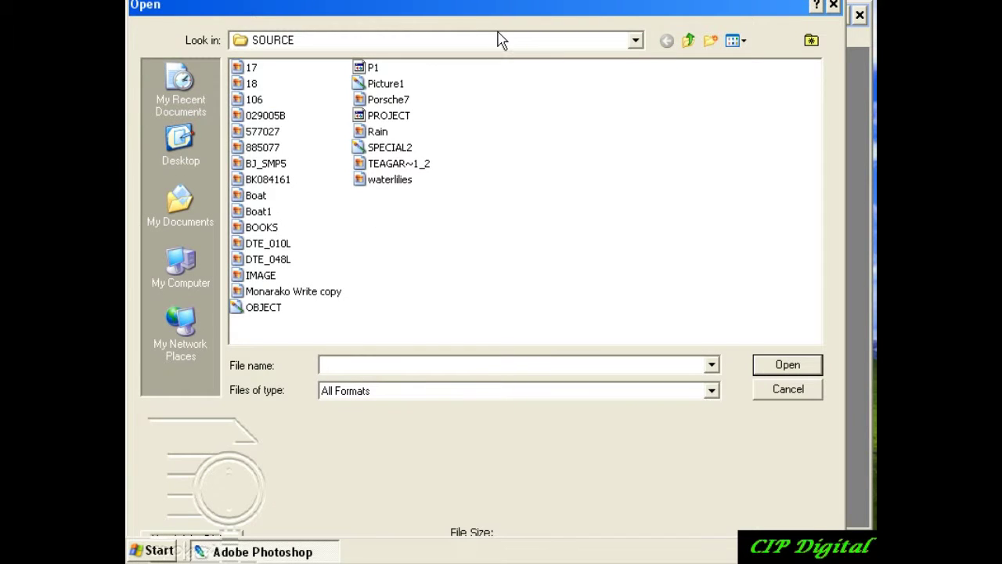
{"action": "left_click", "coordinate": [438, 40]}
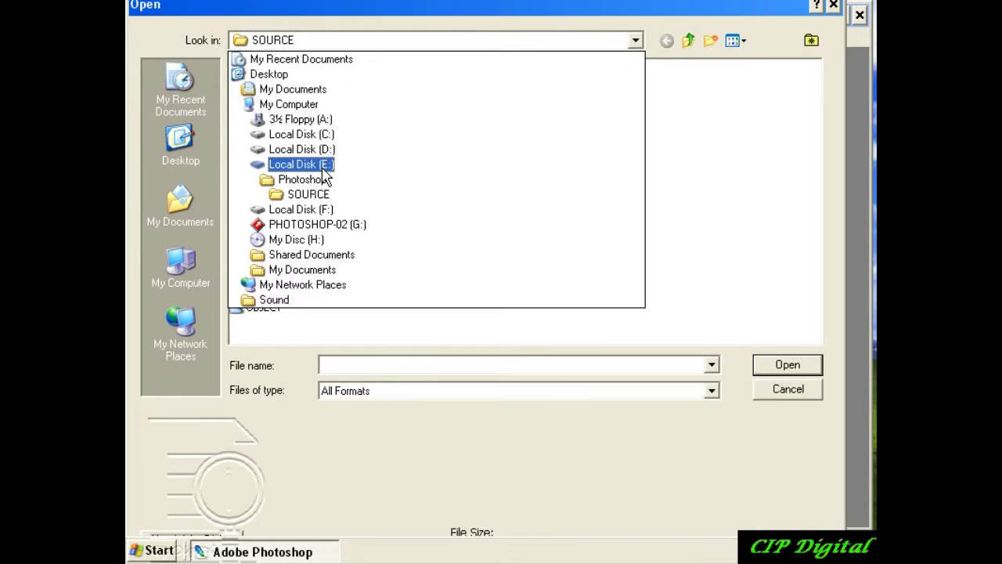
{"action": "left_click", "coordinate": [323, 165]}
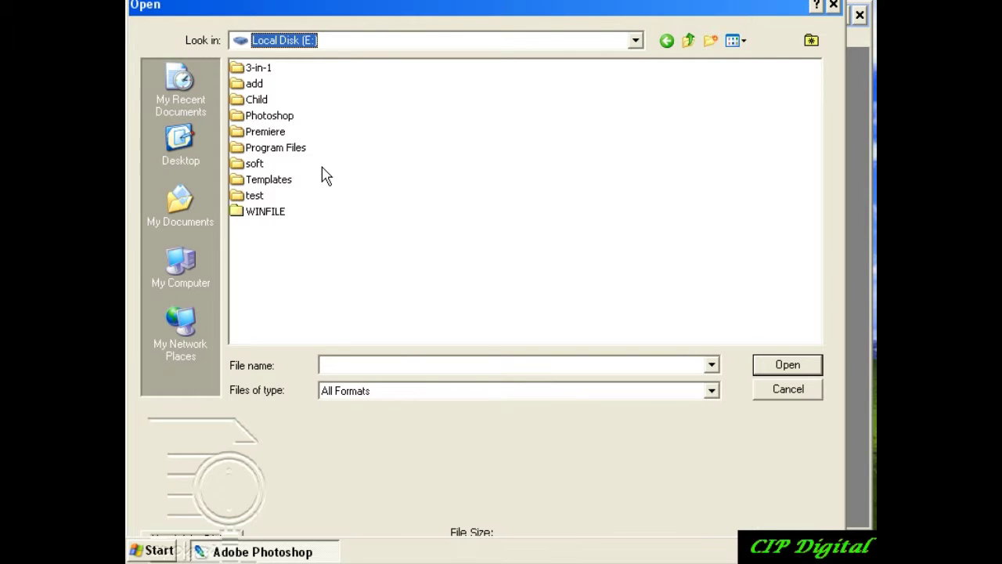
{"action": "double_click", "coordinate": [264, 115]}
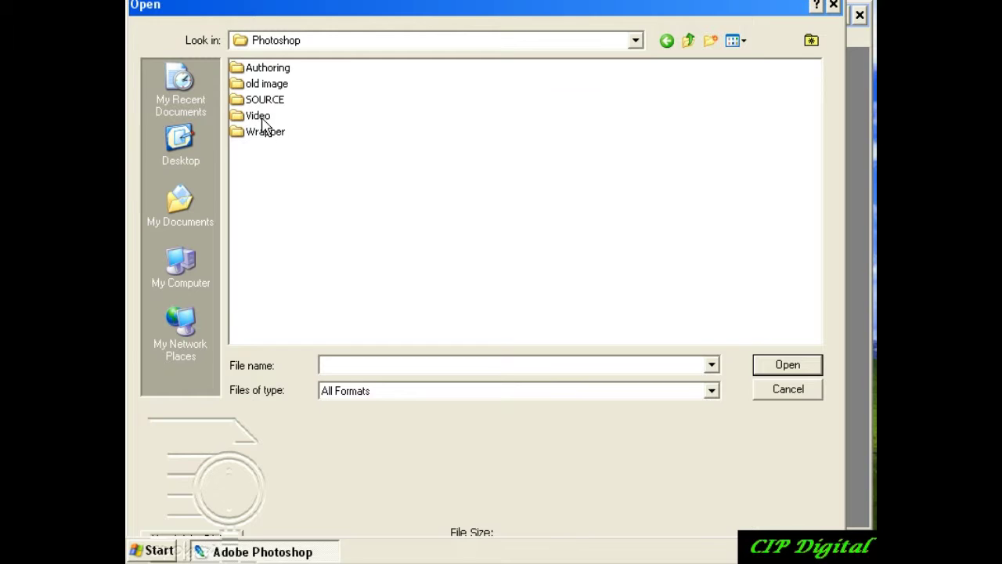
{"action": "double_click", "coordinate": [265, 131]}
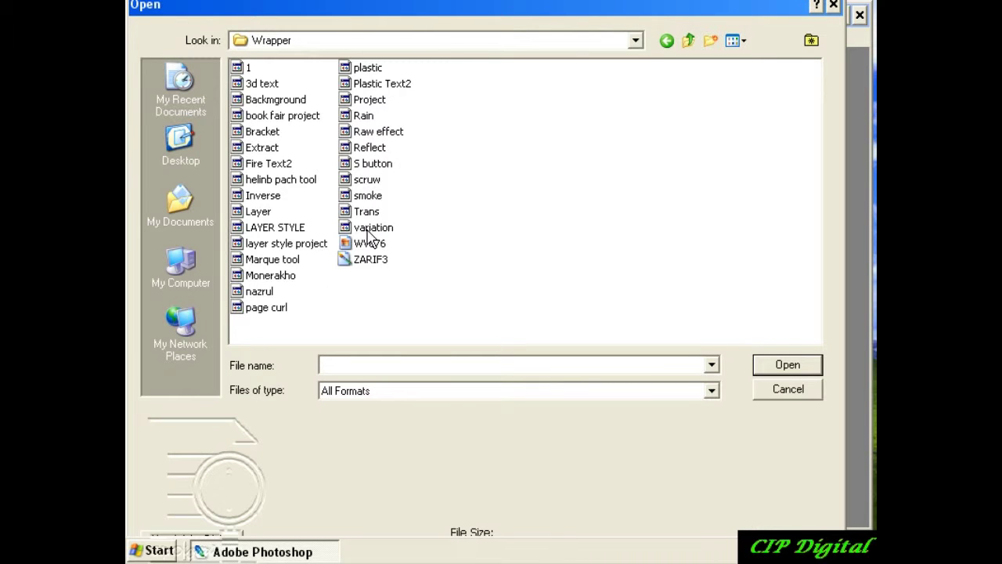
{"action": "left_click", "coordinate": [259, 291]}
{"action": "left_click", "coordinate": [775, 368]}
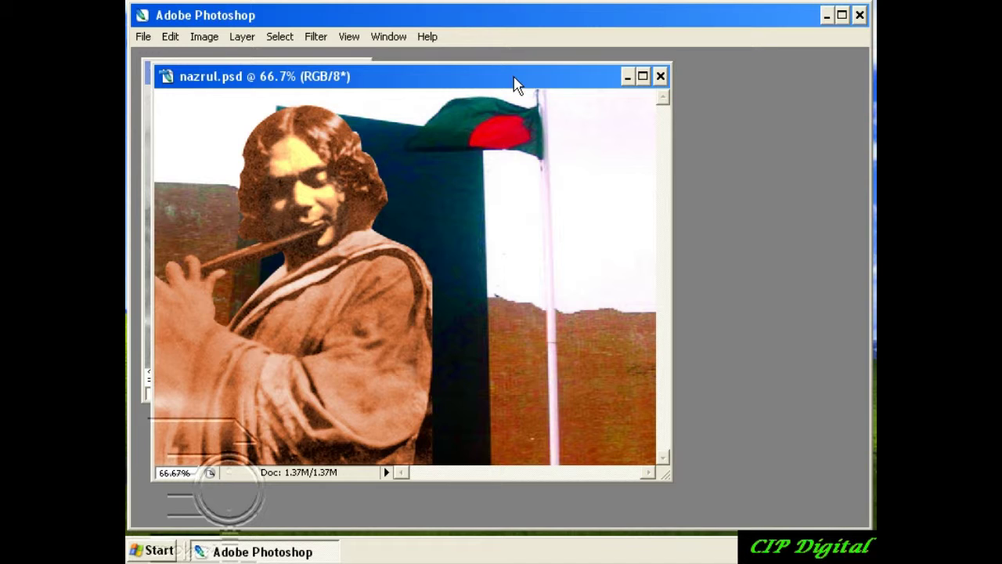
- Rearrange the windows, close I_0109A.jpg and centre nazrul.psd in full view
{"action": "left_click_drag", "start_coordinate": [421, 83], "coordinate": [647, 134]}
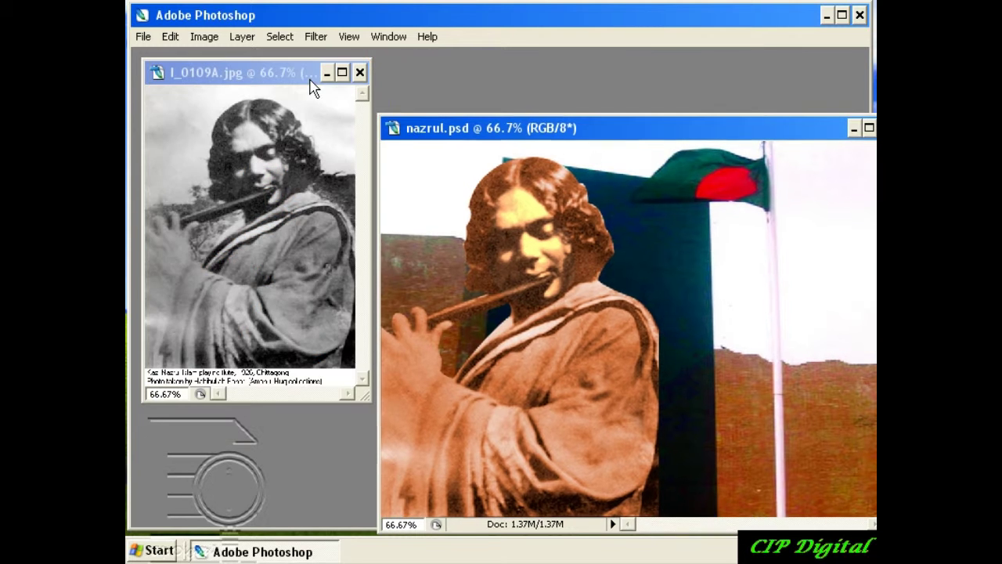
{"action": "left_click_drag", "start_coordinate": [290, 82], "coordinate": [424, 166]}
{"action": "left_click", "coordinate": [522, 139]}
{"action": "mouse_move", "coordinate": [530, 139]}
{"action": "left_mouse_down"}
{"action": "mouse_move", "coordinate": [492, 102]}
{"action": "mouse_move", "coordinate": [541, 121]}
{"action": "left_mouse_up"}
{"action": "left_click_drag", "start_coordinate": [345, 161], "coordinate": [311, 141]}
{"action": "mouse_move", "coordinate": [471, 455]}
{"action": "left_mouse_down"}
{"action": "mouse_move", "coordinate": [538, 518]}
{"action": "mouse_move", "coordinate": [482, 468]}
{"action": "left_mouse_up"}
{"action": "left_click_drag", "start_coordinate": [357, 134], "coordinate": [303, 136]}
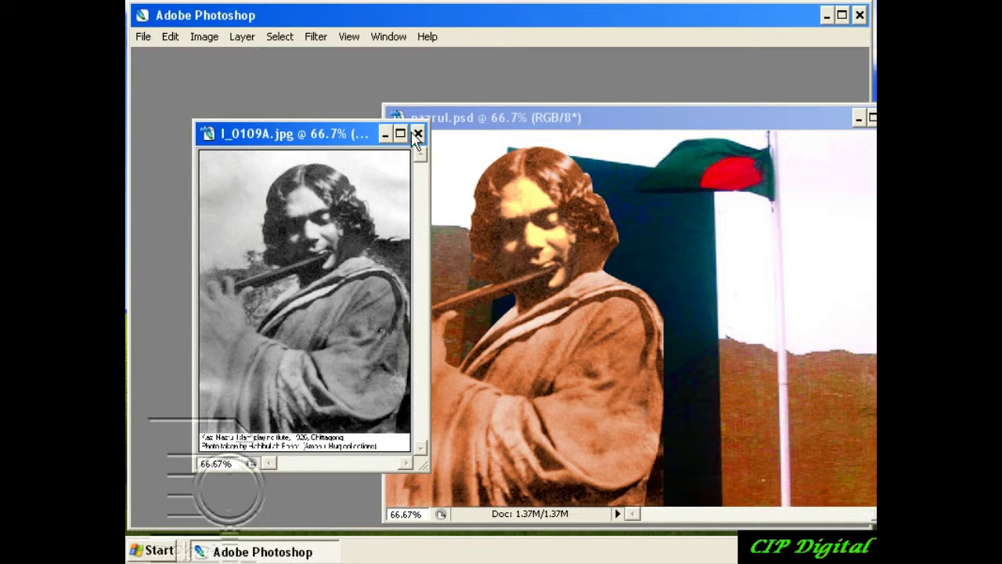
{"action": "left_click", "coordinate": [417, 134]}
{"action": "left_click_drag", "start_coordinate": [544, 117], "coordinate": [401, 99]}
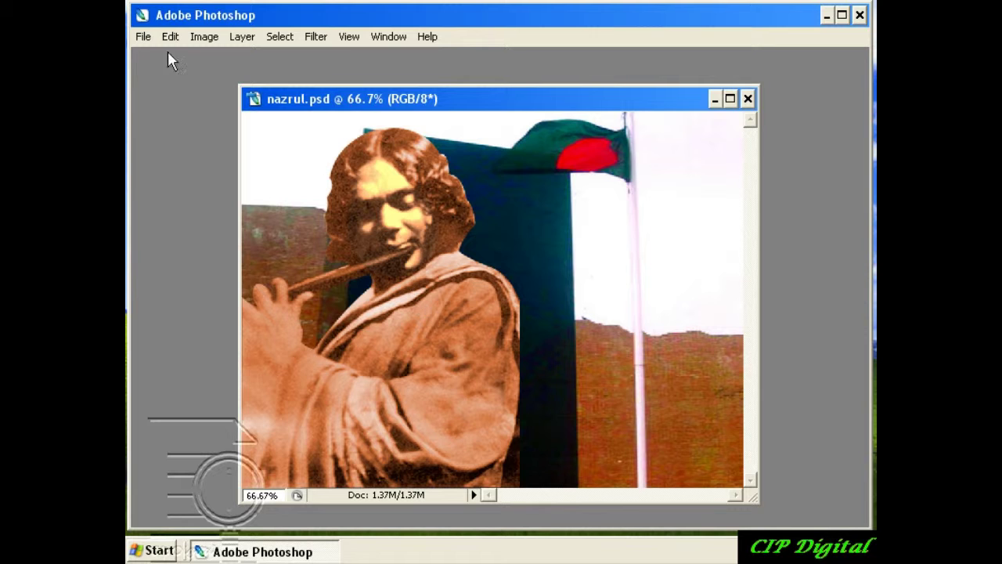
{"action": "left_click", "coordinate": [205, 37]}
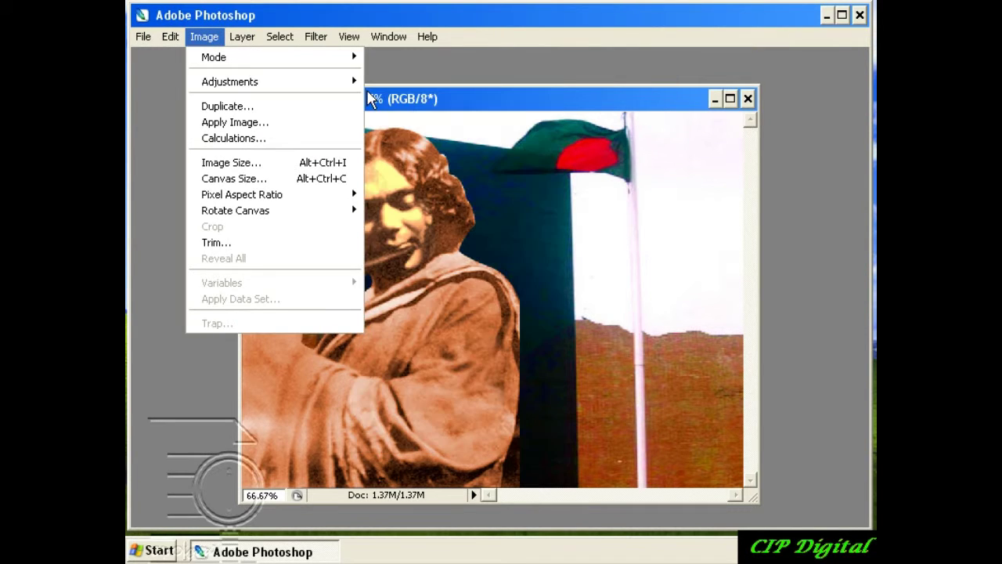
{"action": "mouse_move", "coordinate": [326, 90]}
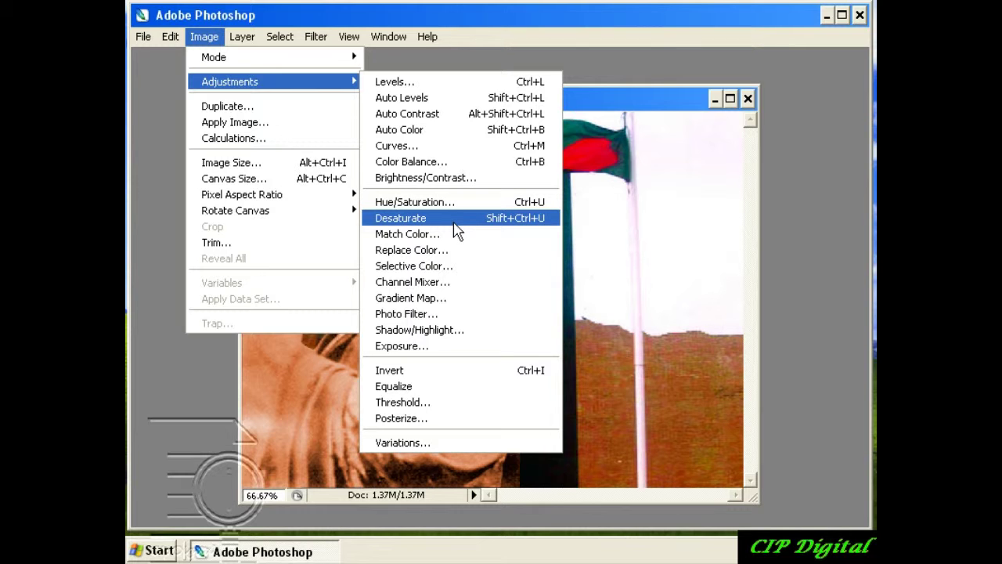
{"action": "left_click", "coordinate": [778, 212]}
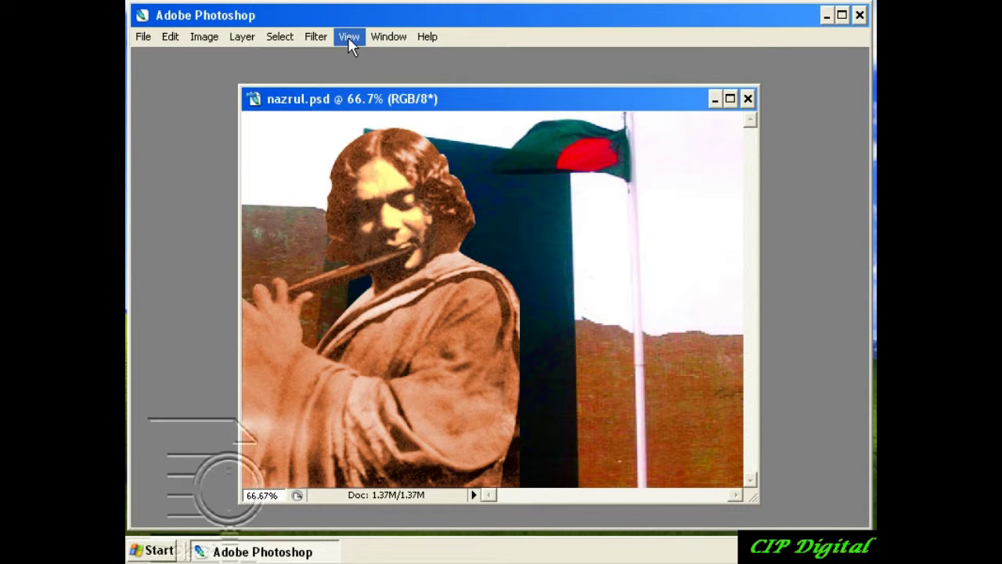
{"action": "left_click", "coordinate": [204, 44]}
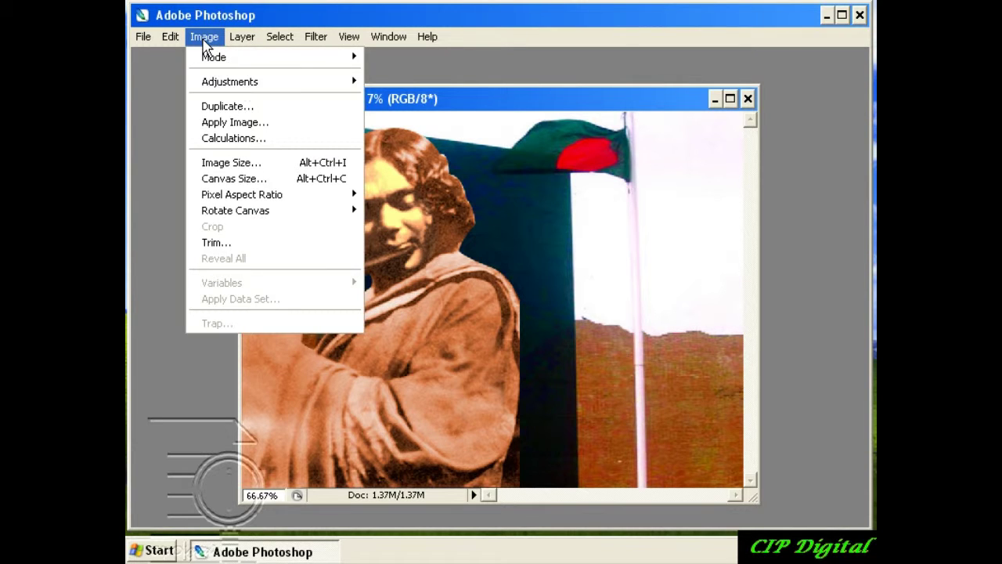
{"action": "mouse_move", "coordinate": [253, 83]}
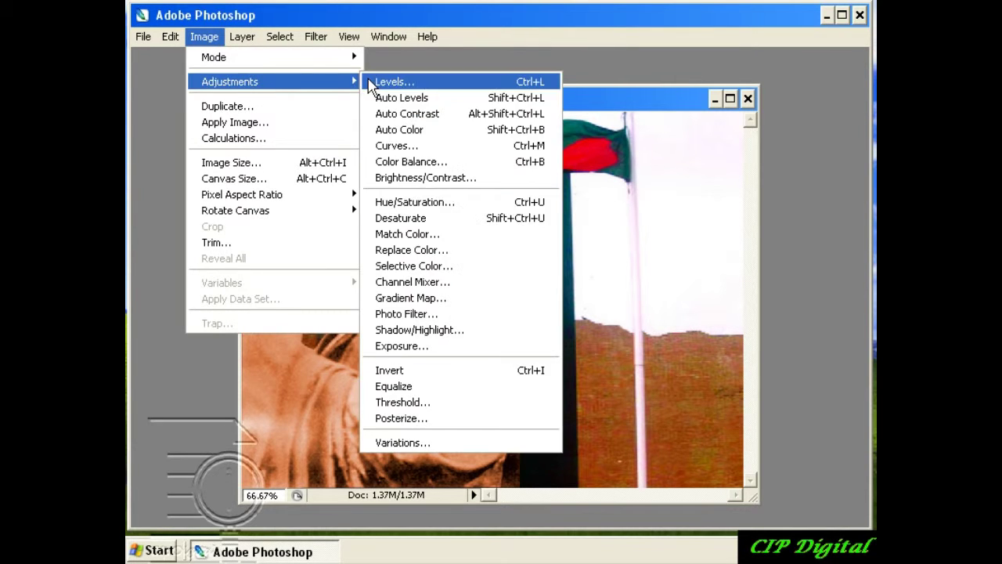
{"action": "left_click", "coordinate": [451, 222]}
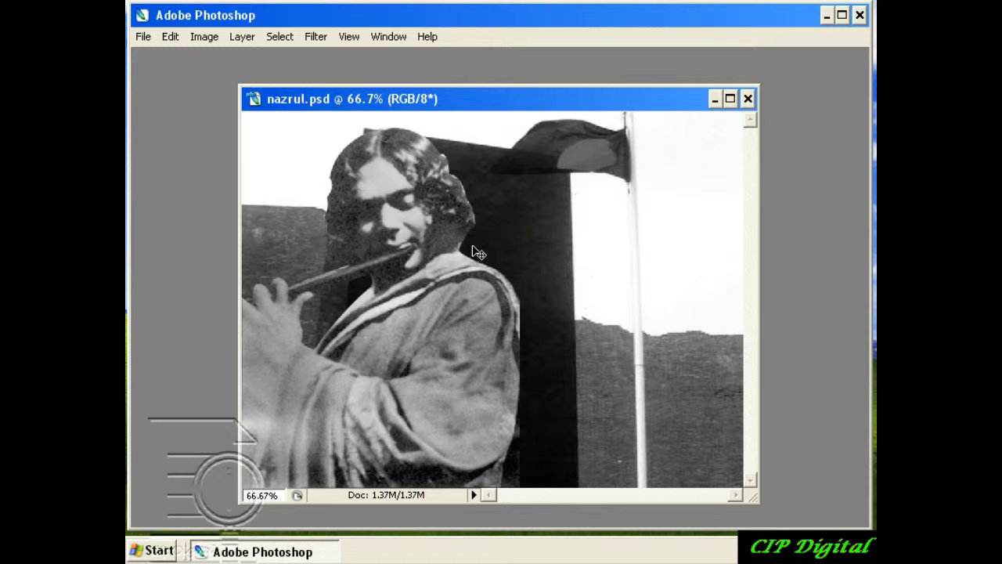
{"action": "key", "text": "ctrl+z"}
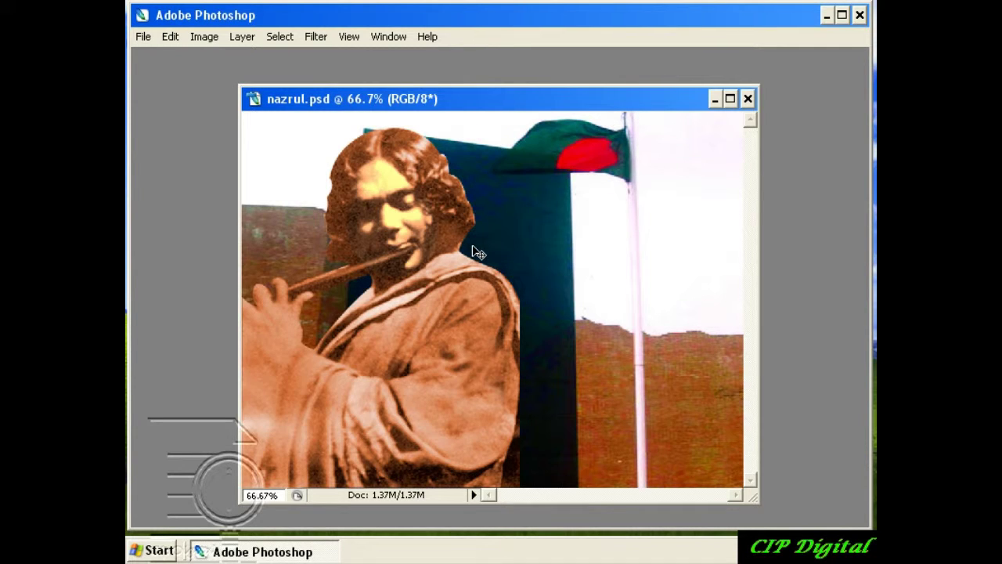
{"action": "left_click", "coordinate": [204, 36]}
{"action": "mouse_move", "coordinate": [235, 88]}
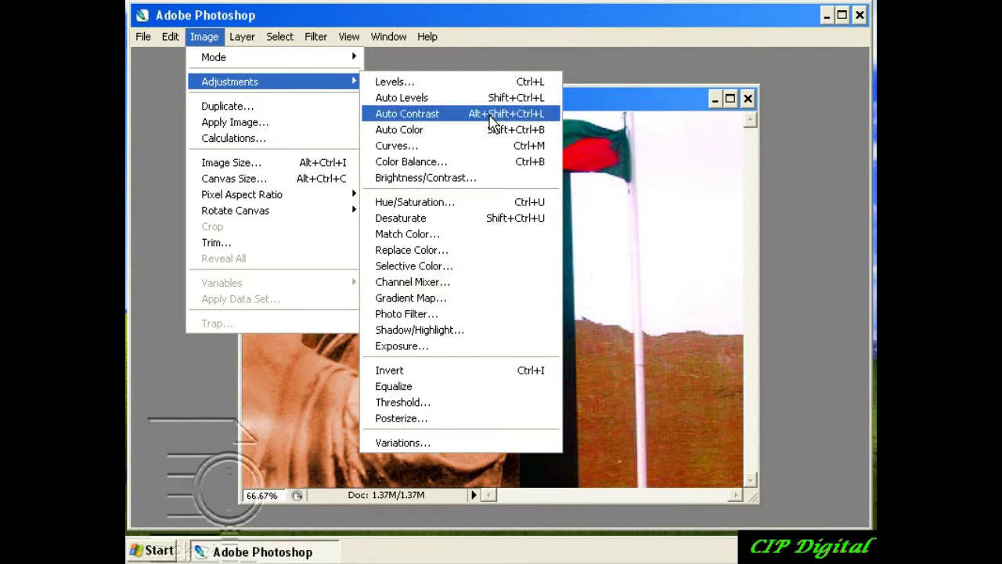
{"action": "left_click", "coordinate": [589, 61]}
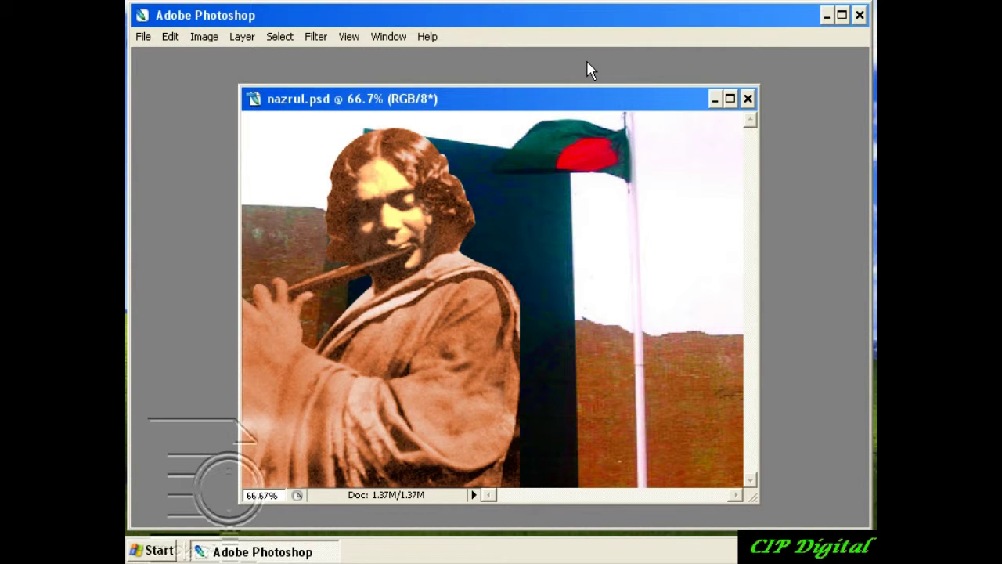
{"action": "left_click", "coordinate": [211, 43]}
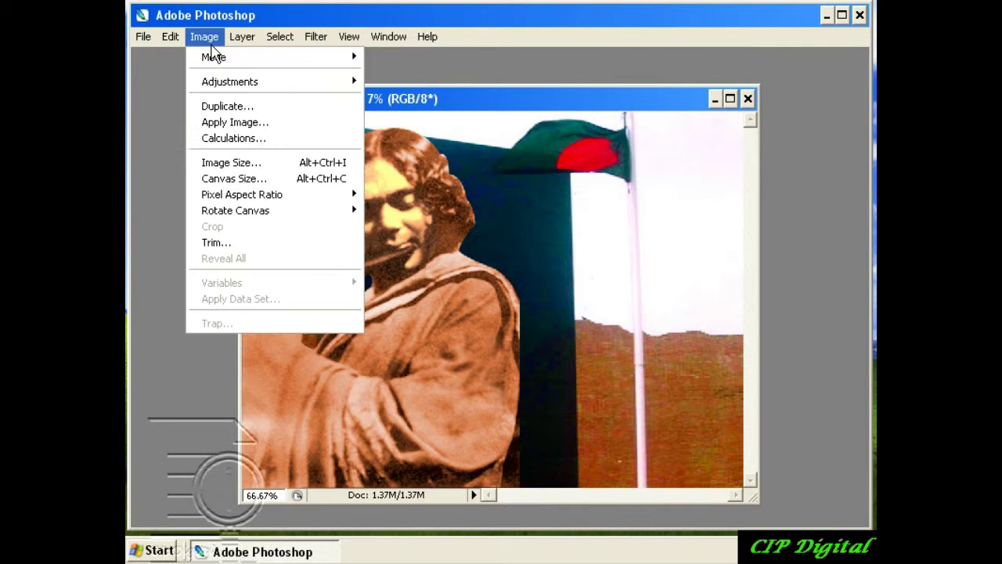